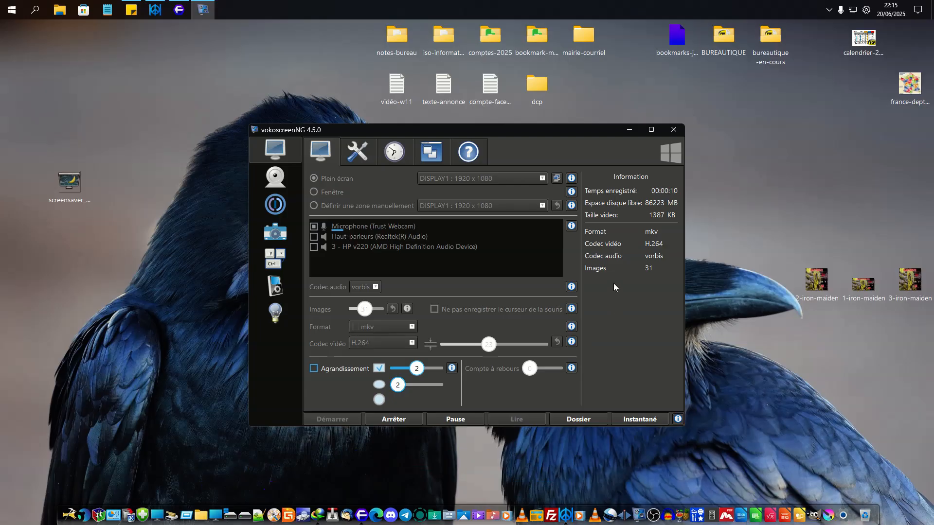
# - Minimize the vokoscreenNG window and switch to Floorp to view the icon-icons.com results for screensaver
pyautogui.click(630, 134)
pyautogui.click(629, 130)
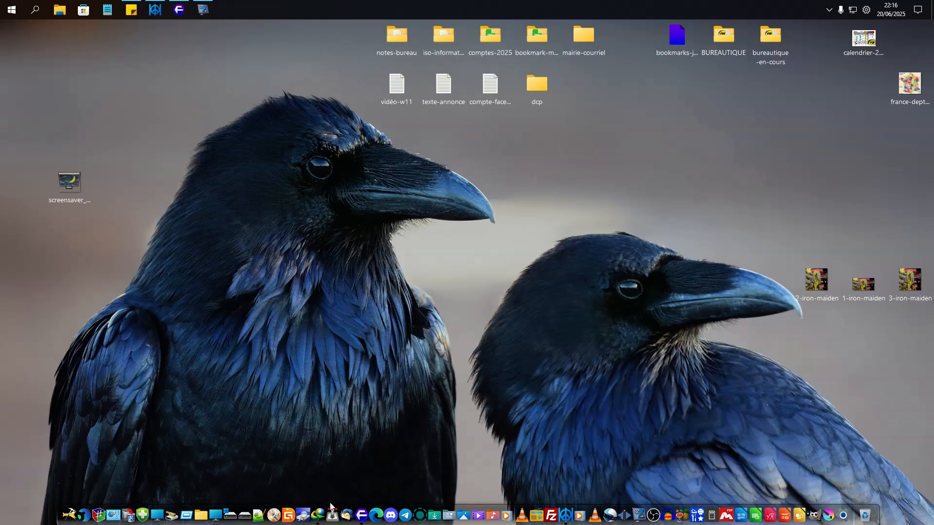
pyautogui.click(360, 506)
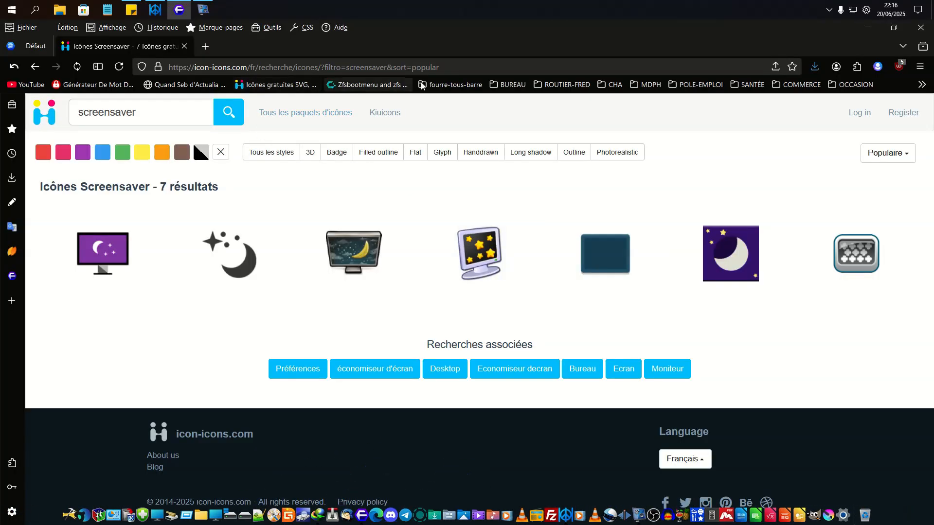
pyautogui.click(458, 67)
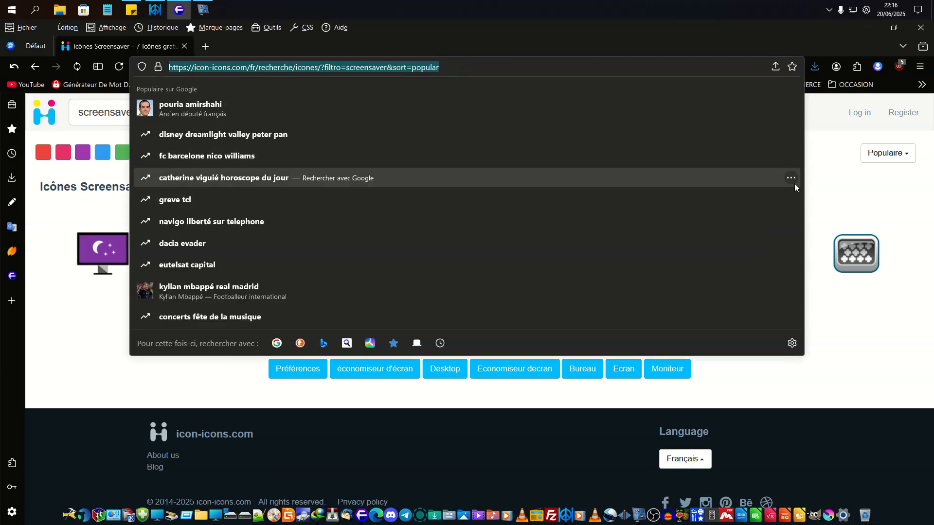
pyautogui.click(830, 183)
# - View the icon-icons.com home page in a new tab, return to the screensaver results and minimize the browser
pyautogui.rightClick(49, 112)
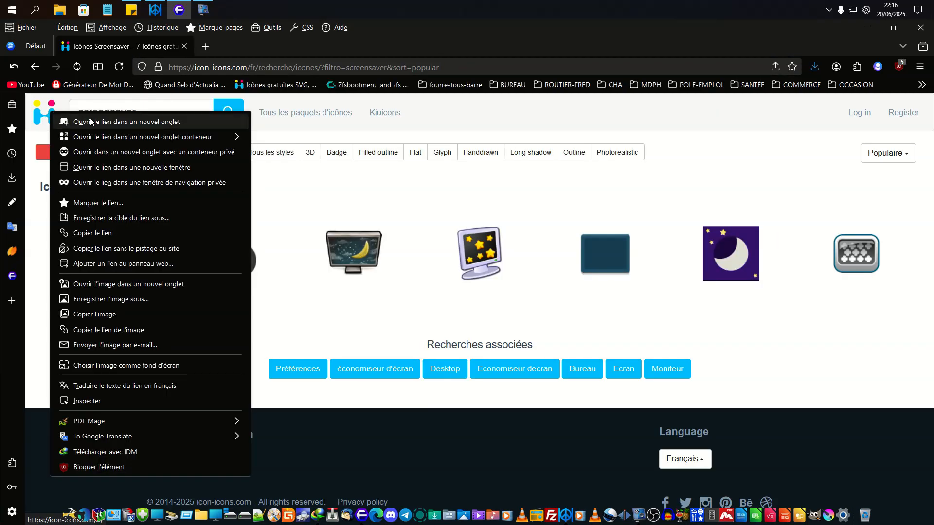
pyautogui.click(91, 121)
pyautogui.click(255, 48)
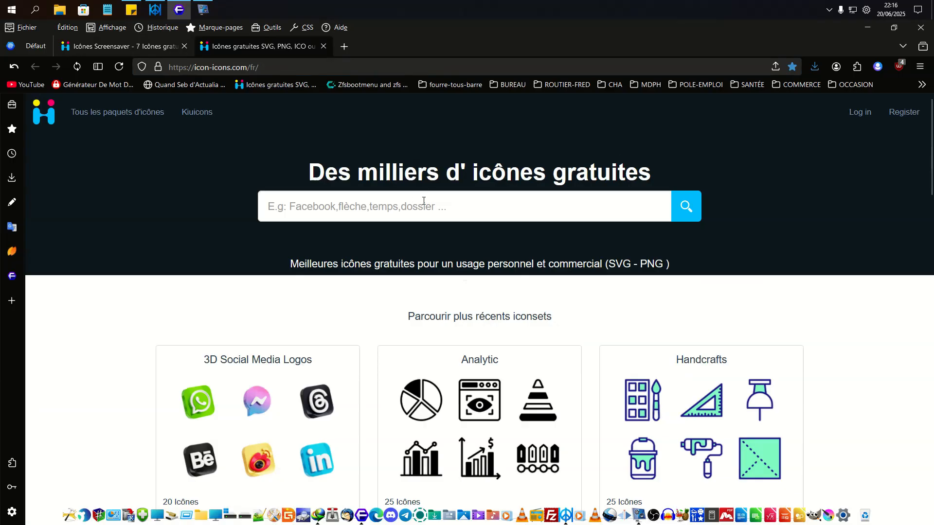
pyautogui.click(124, 49)
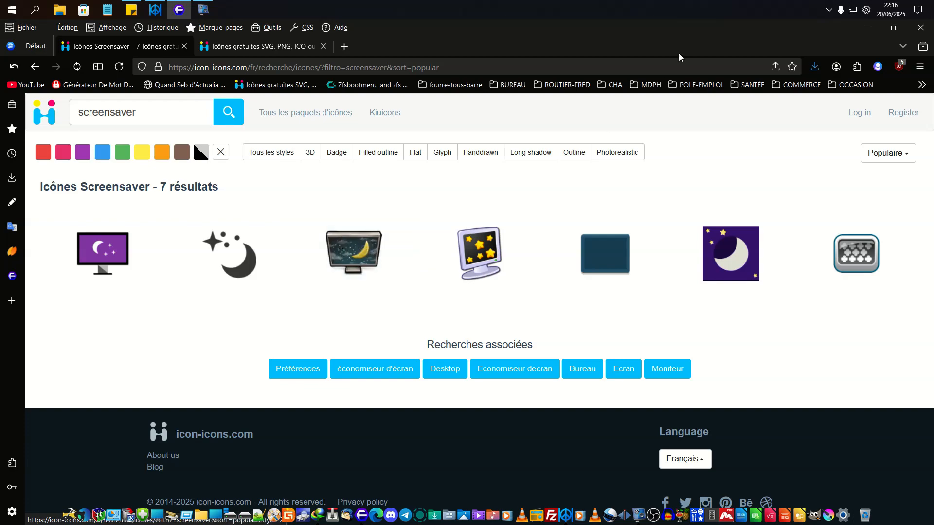
pyautogui.doubleClick(567, 32)
pyautogui.click(727, 68)
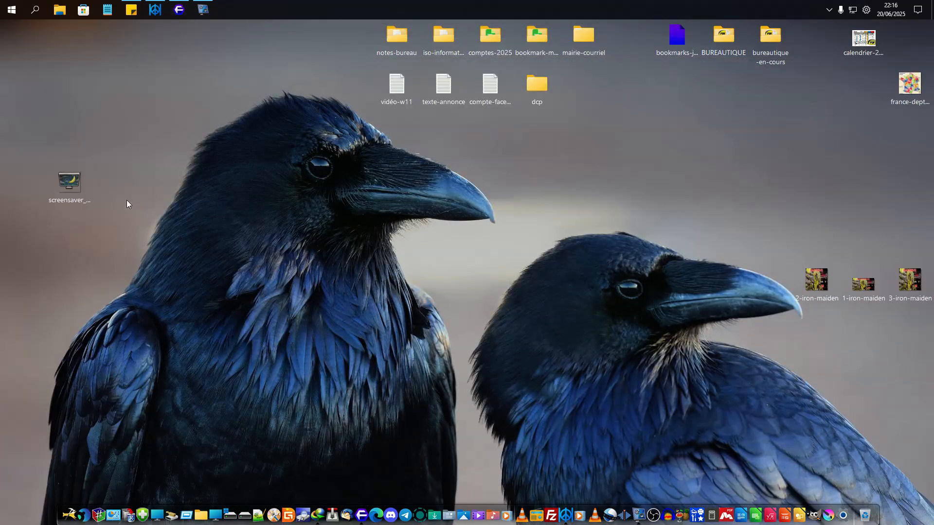
# - Launch Eye Saver, examine its brightness and blue filter settings, and close its window
pyautogui.click(142, 498)
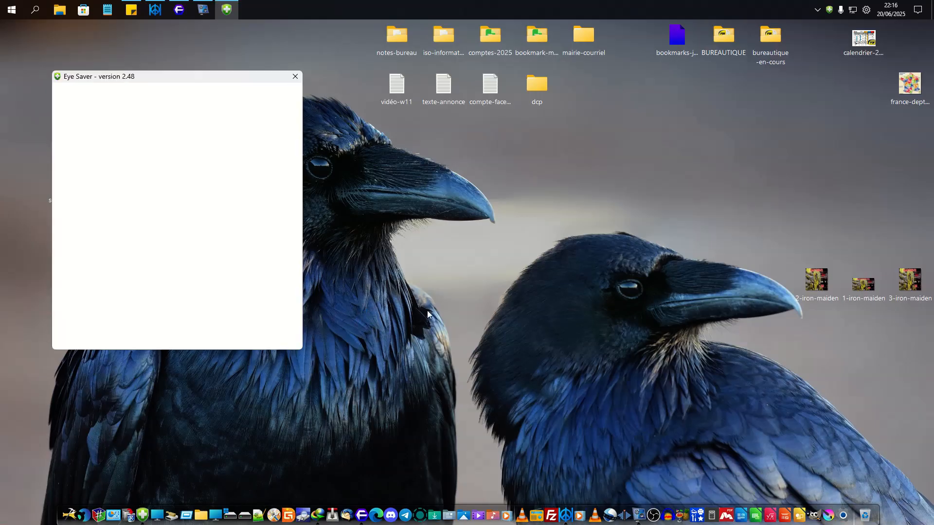
pyautogui.moveTo(196, 78); pyautogui.dragTo(342, 156)
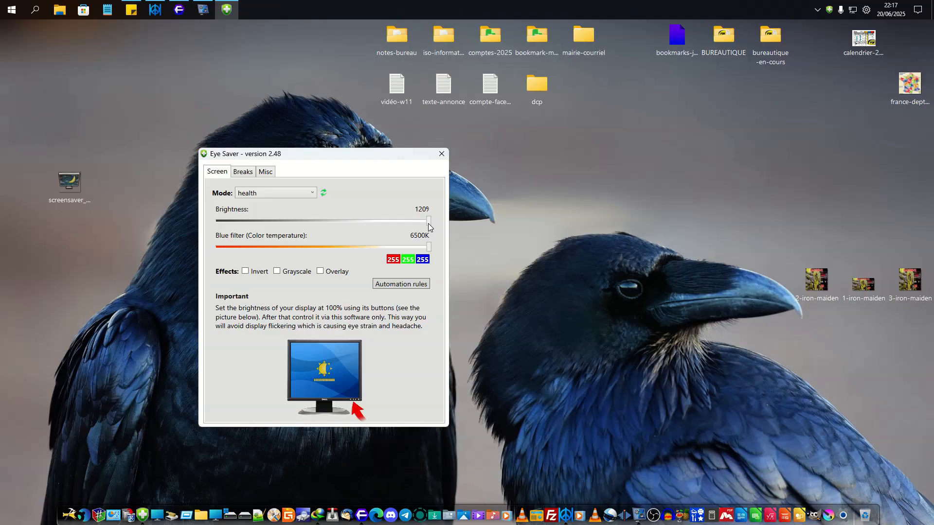
pyautogui.moveTo(429, 247)
pyautogui.mouseDown()
pyautogui.moveTo(247, 241)
pyautogui.moveTo(438, 249)
pyautogui.mouseUp()
pyautogui.click(441, 155)
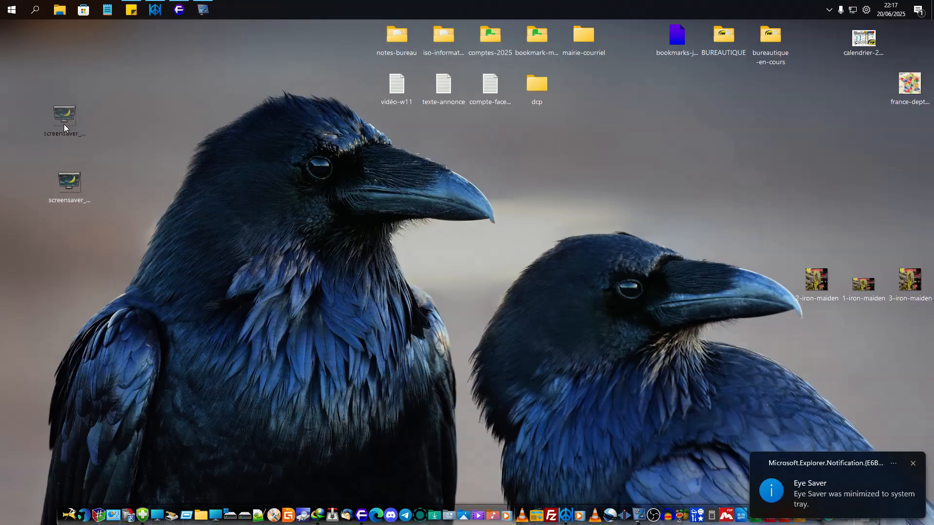
# - Move the screensaver_monitor_19669 image higher up on the desktop and launch GIMP
pyautogui.moveTo(64, 125); pyautogui.dragTo(84, 140)
pyautogui.moveTo(67, 95); pyautogui.dragTo(68, 96)
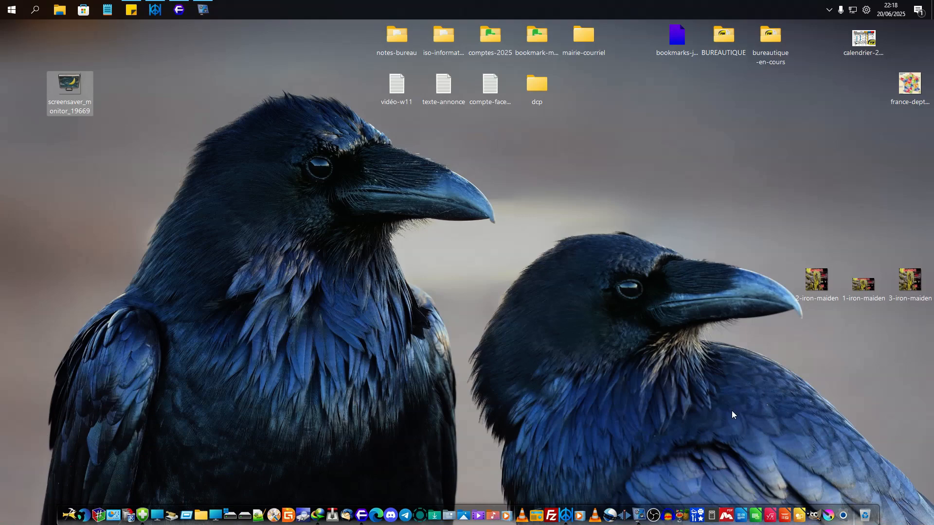
pyautogui.click(815, 506)
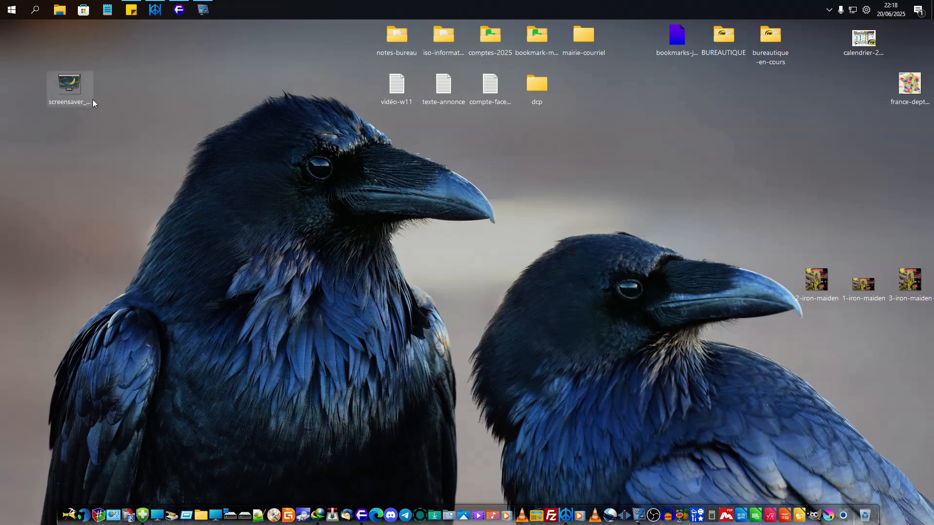
pyautogui.click(364, 506)
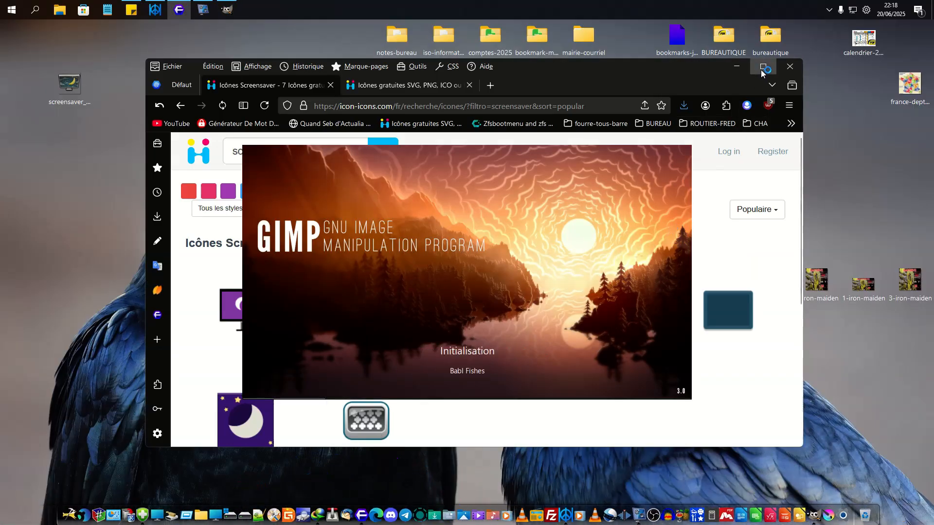
pyautogui.click(764, 67)
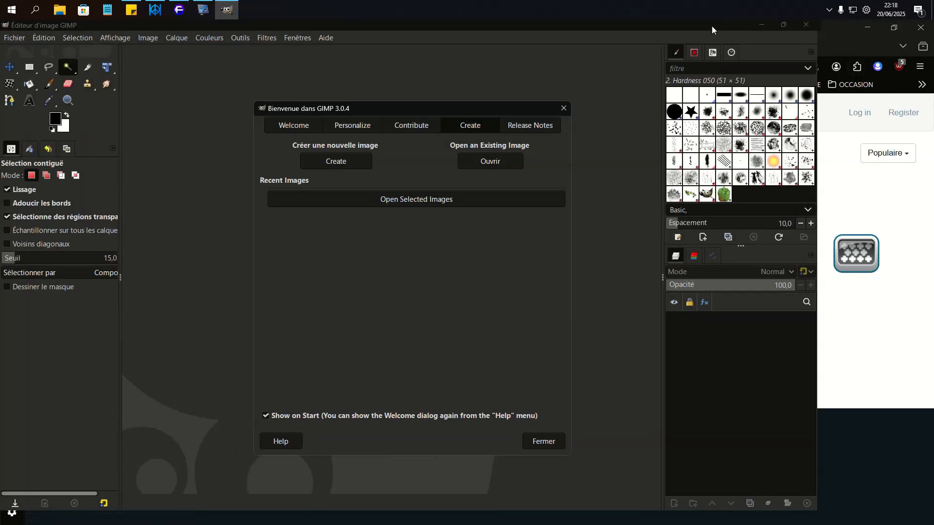
pyautogui.click(924, 32)
pyautogui.click(762, 24)
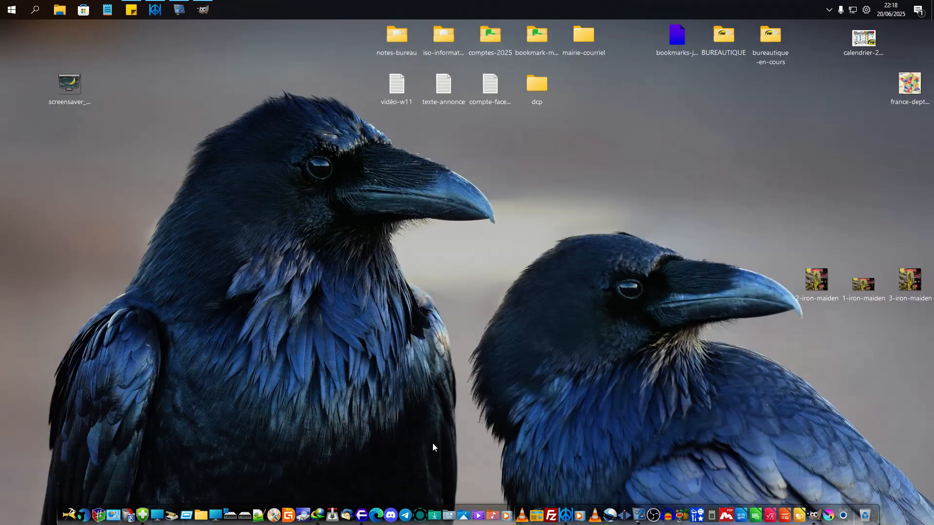
# - Reopen Floorp and load the icon-icons.com screensaver results from the browsing history in a new tab
pyautogui.click(362, 507)
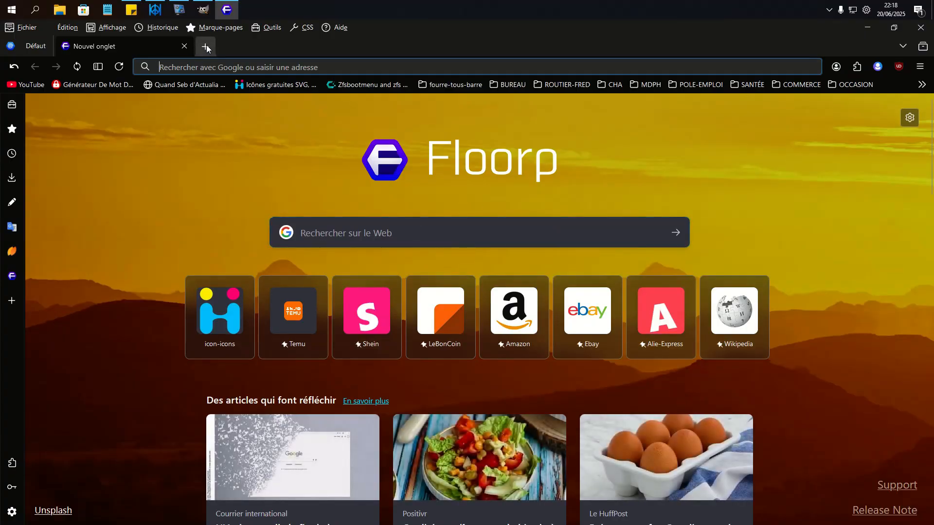
pyautogui.click(207, 45)
pyautogui.click(162, 27)
pyautogui.click(183, 165)
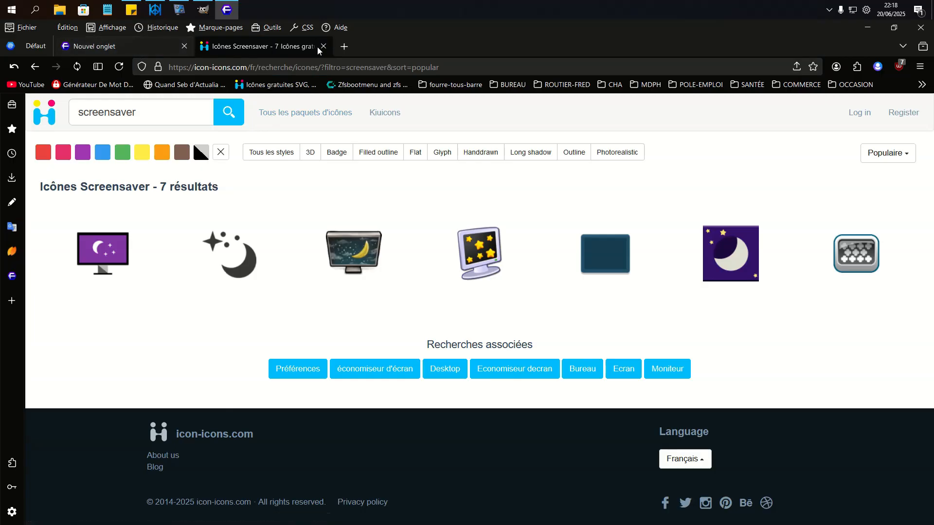
# - Start saving the monitor icon with the moon to the Bureau folder as a WebP image, cancel, and close the browser
pyautogui.rightClick(341, 237)
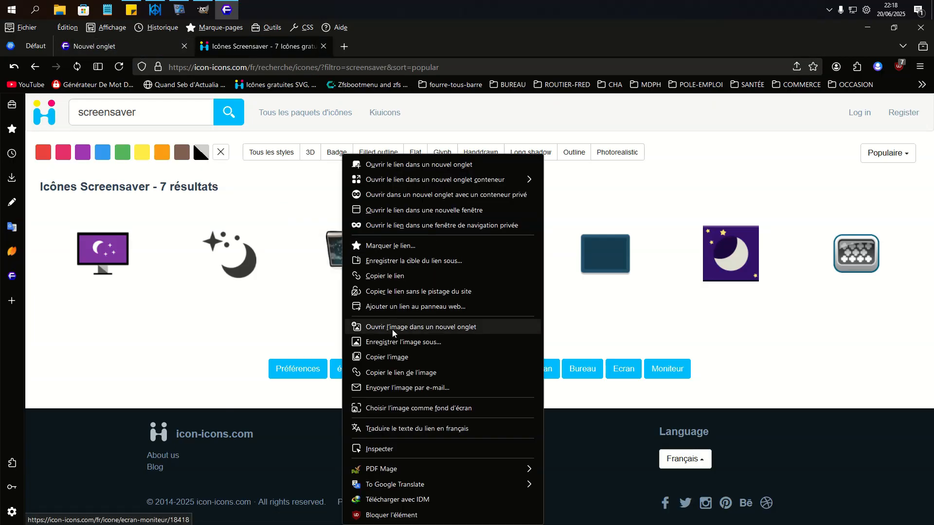
pyautogui.click(402, 343)
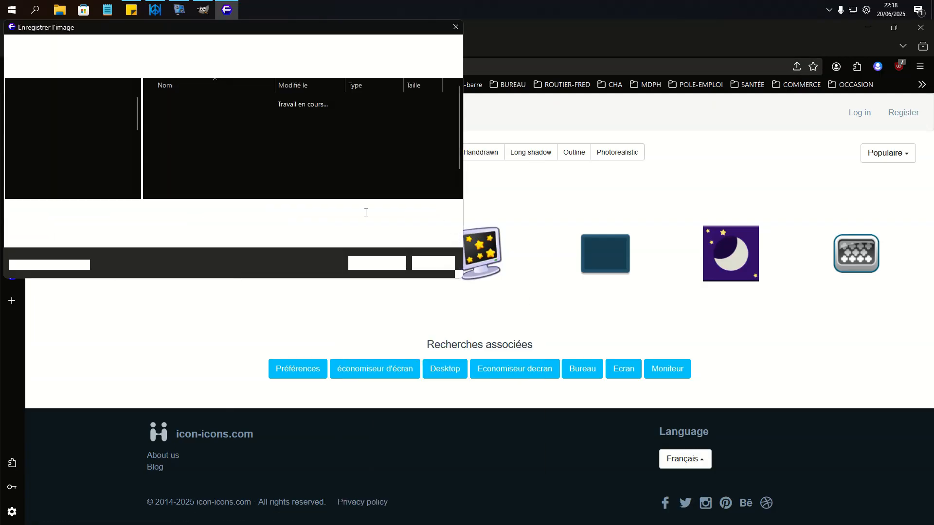
pyautogui.click(47, 152)
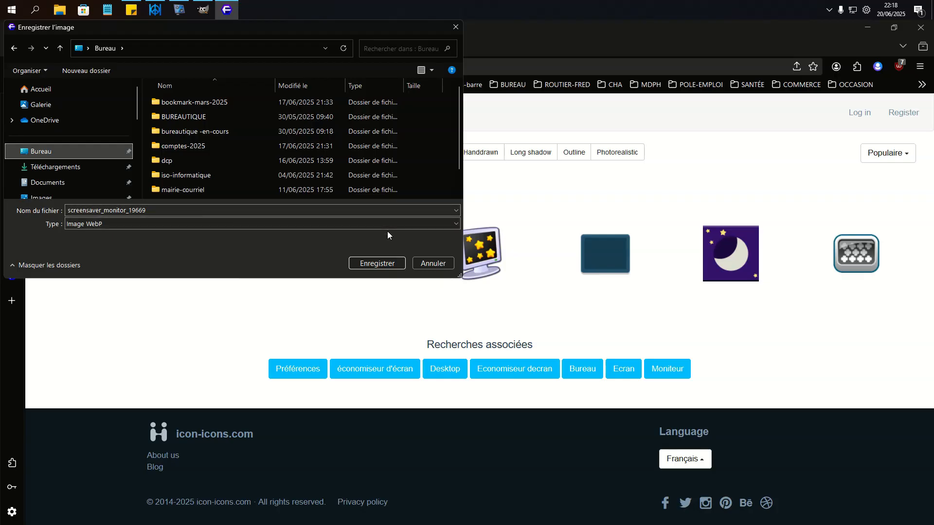
pyautogui.click(456, 27)
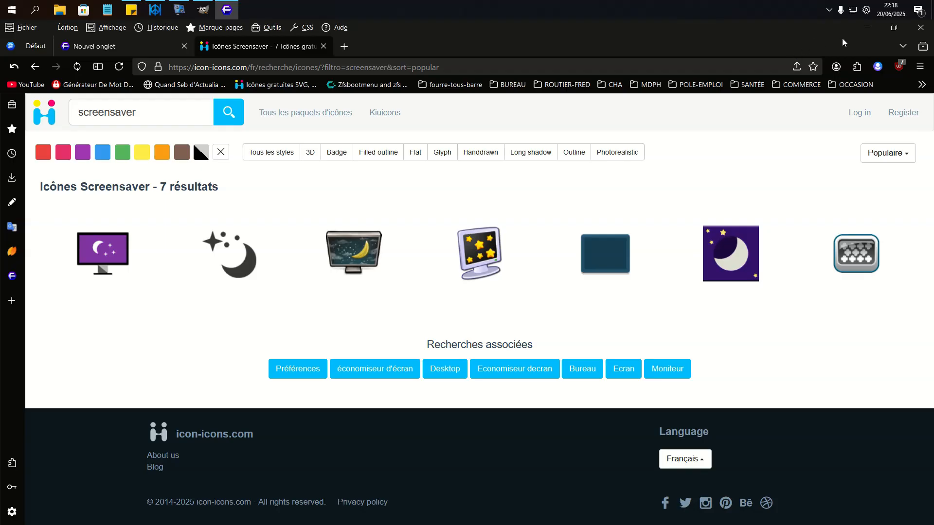
pyautogui.click(921, 27)
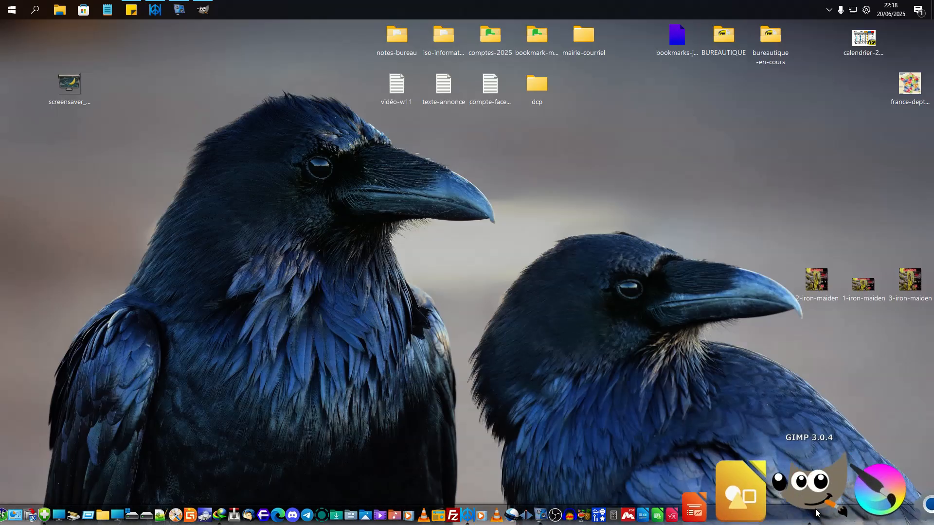
# - Switch to GIMP, dismiss the welcome dialog and open the desktop image screensaver_monitor_19669 in a maximized window
pyautogui.click(816, 482)
pyautogui.click(564, 109)
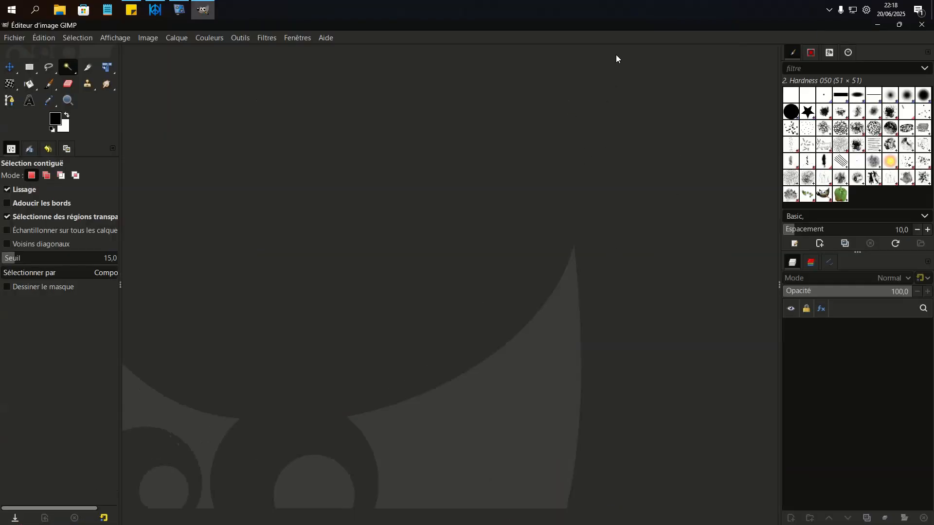
pyautogui.doubleClick(518, 29)
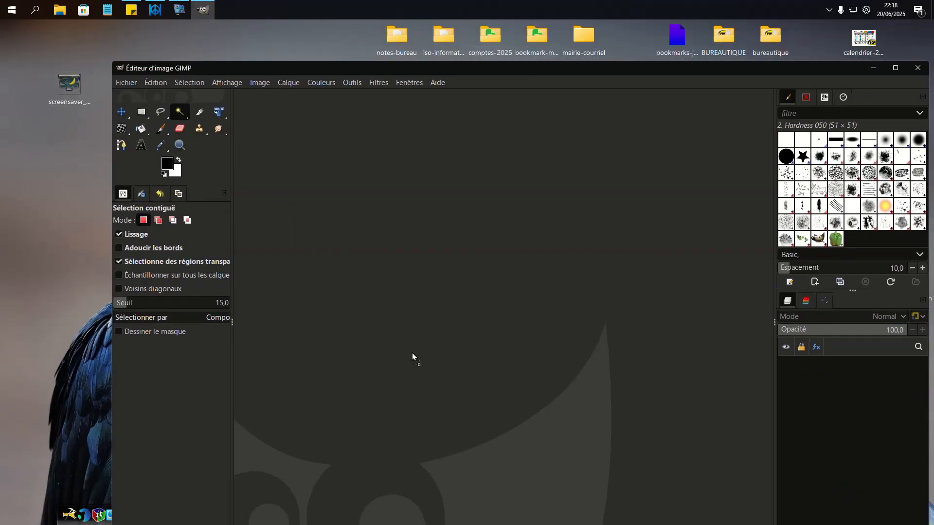
pyautogui.moveTo(745, 71); pyautogui.dragTo(615, 58)
pyautogui.doubleClick(748, 60)
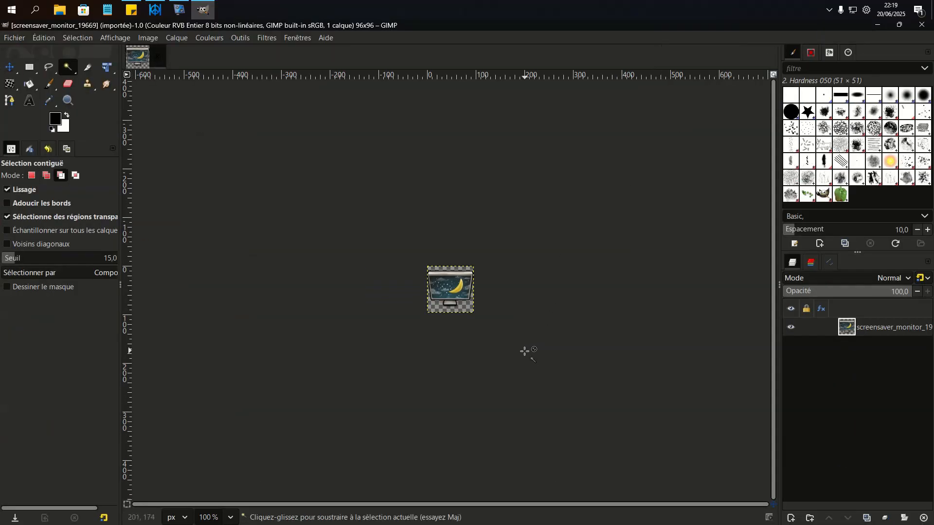
# - Begin exporting the screensaver_monitor_19669 image to the Desktop folder and set the file type to Icône Microsoft Windows (ico)
pyautogui.scroll(2, 537, 373)
pyautogui.scroll(-2, 536, 373)
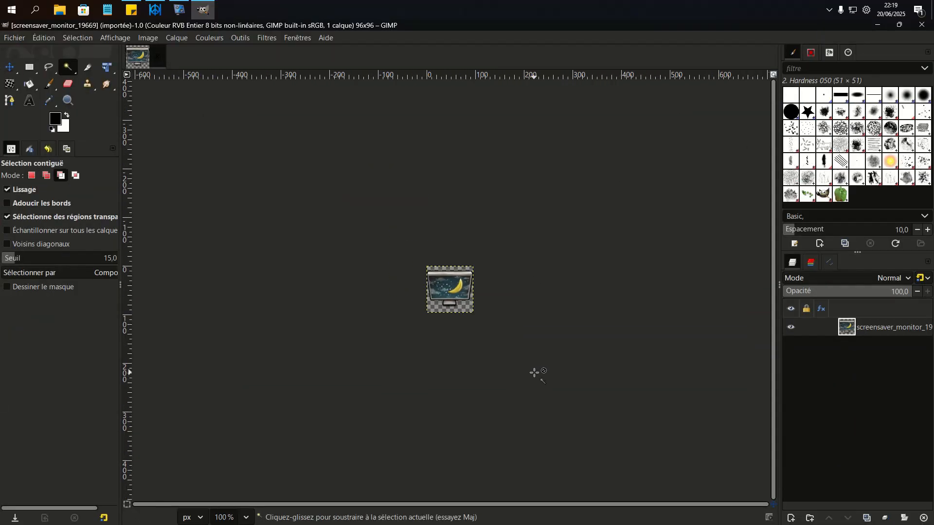
pyautogui.scroll(3, 526, 367)
pyautogui.scroll(1, 526, 367)
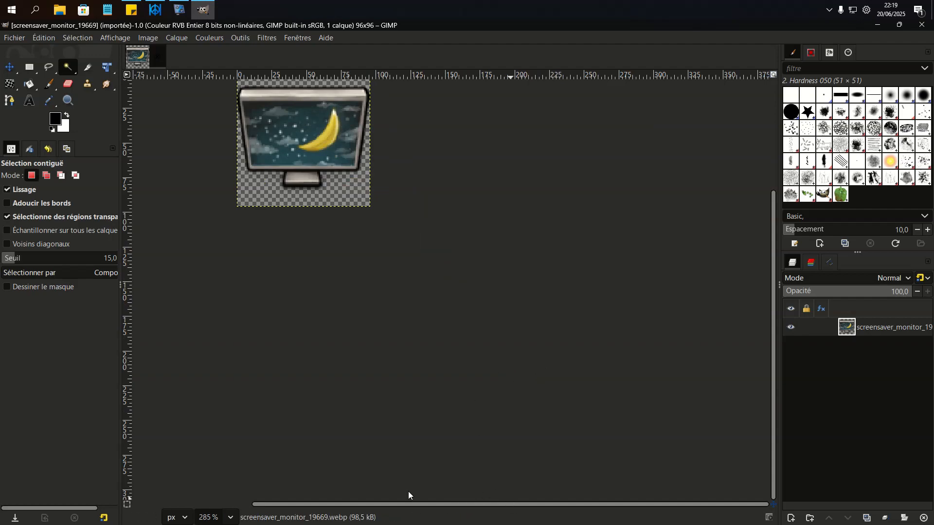
pyautogui.scroll(3, 458, 376)
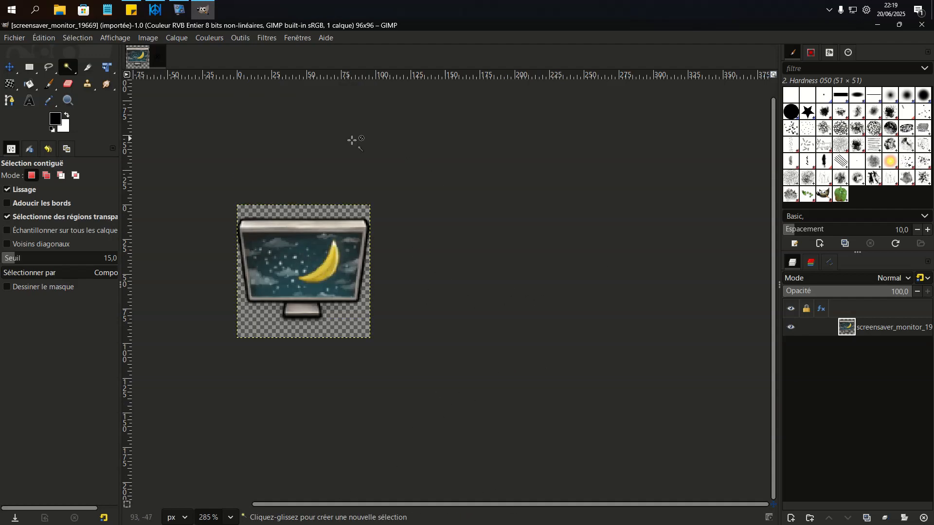
pyautogui.click(17, 39)
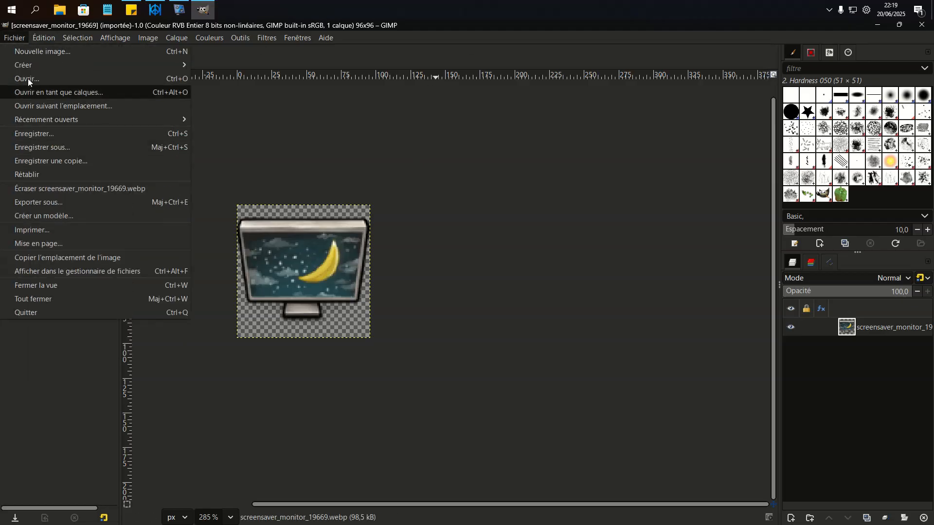
pyautogui.click(43, 204)
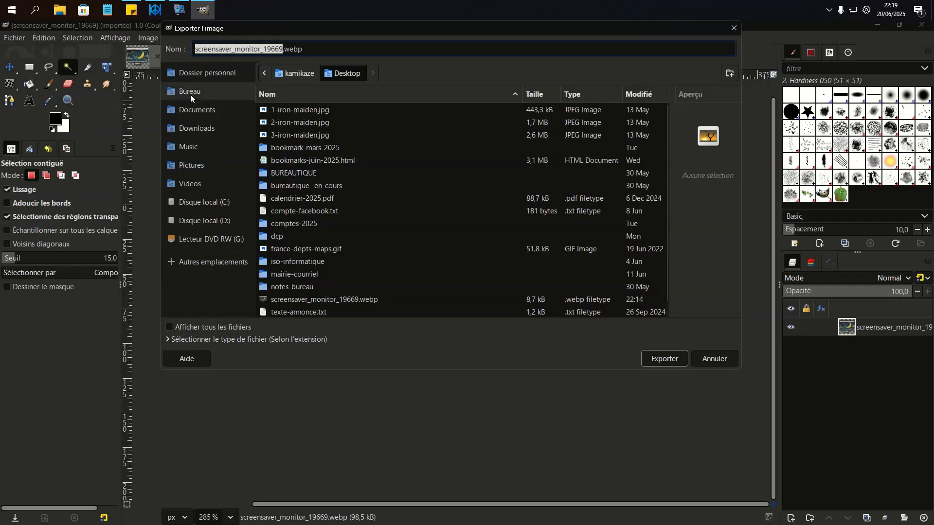
pyautogui.click(168, 340)
pyautogui.scroll(-4, 200, 303)
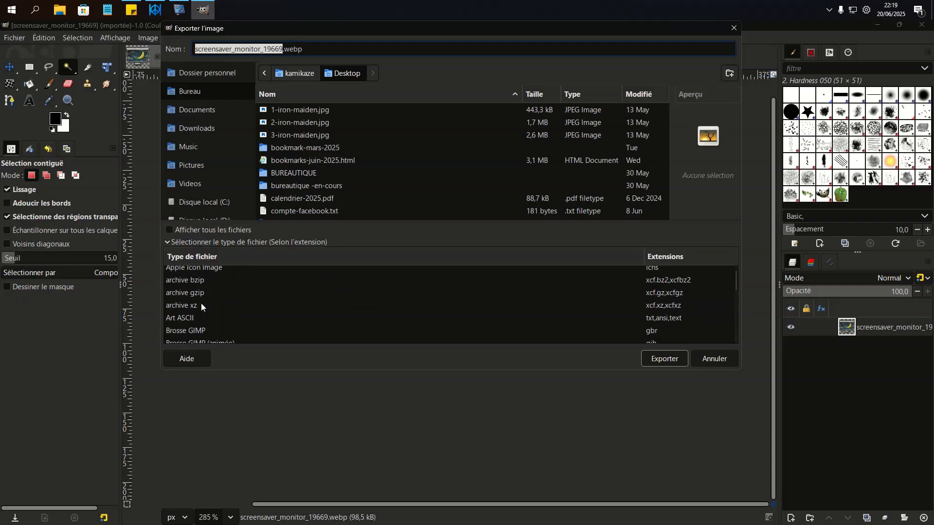
pyautogui.scroll(-4, 201, 304)
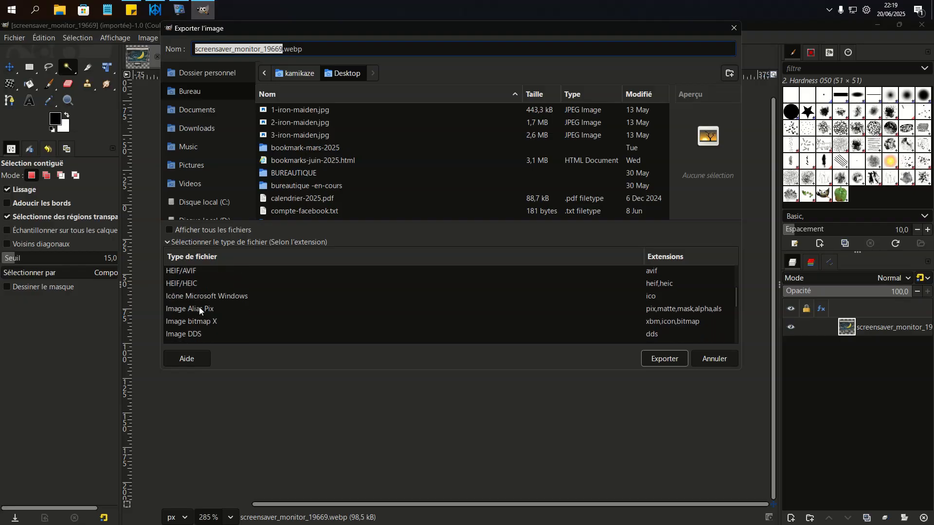
pyautogui.click(199, 297)
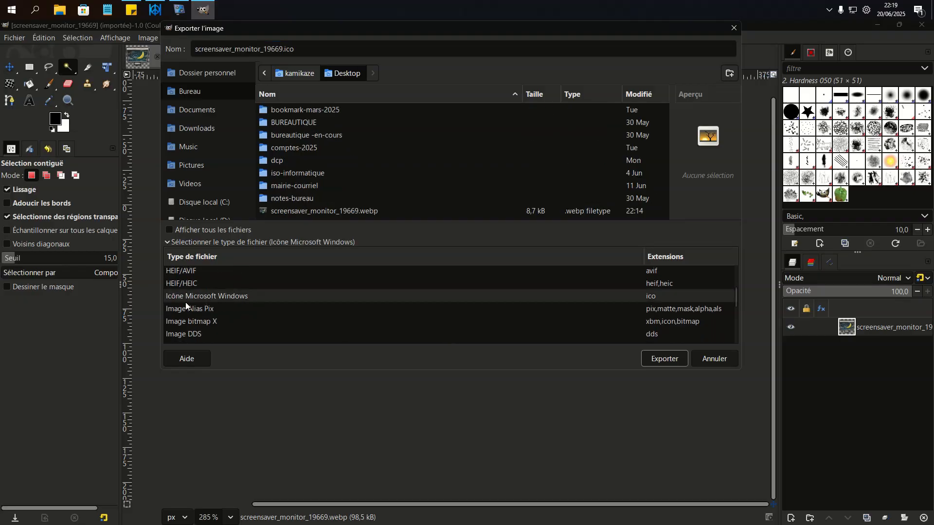
# - Look through the list of available export file types around the Icône Microsoft Windows entry
pyautogui.scroll(4, 331, 299)
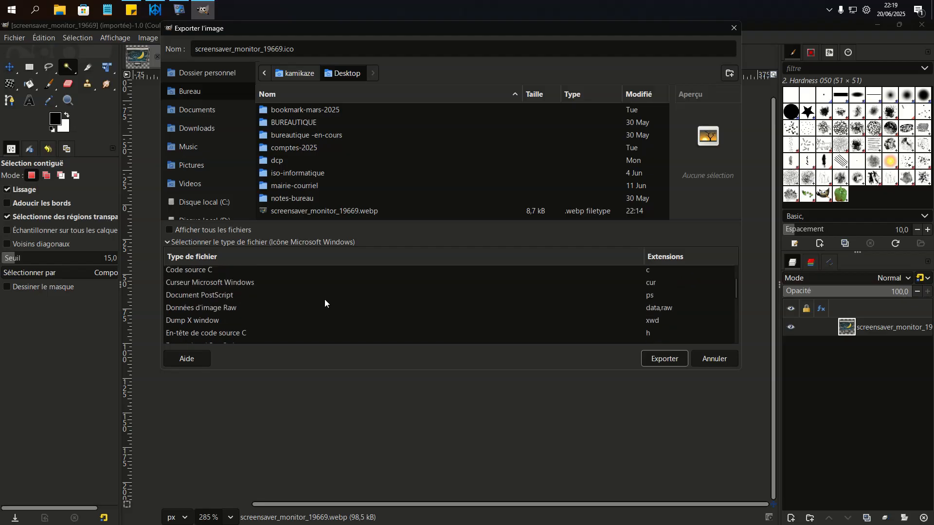
pyautogui.scroll(4, 325, 299)
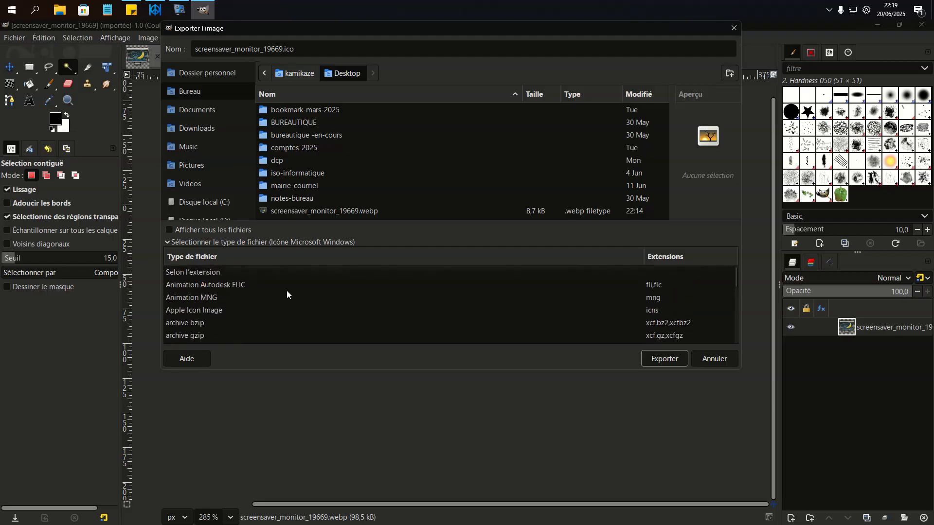
pyautogui.scroll(-5, 261, 291)
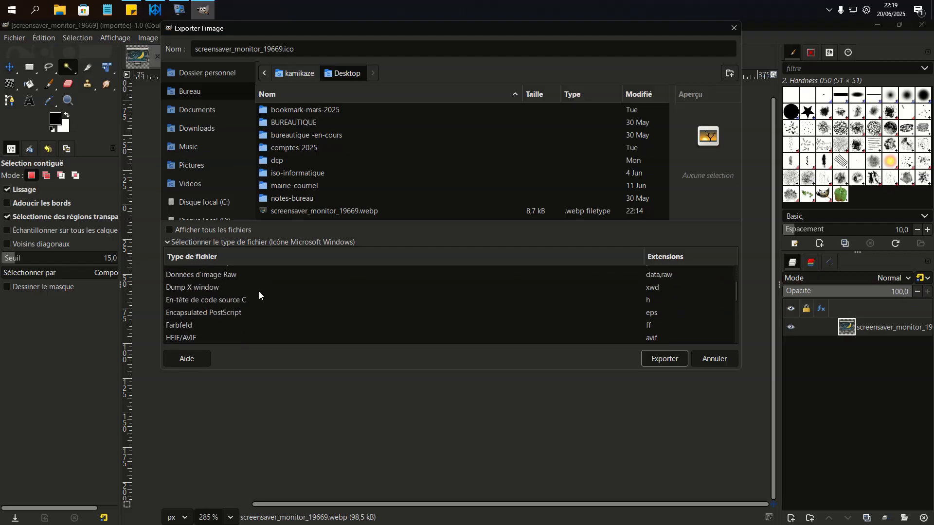
pyautogui.scroll(-4, 259, 292)
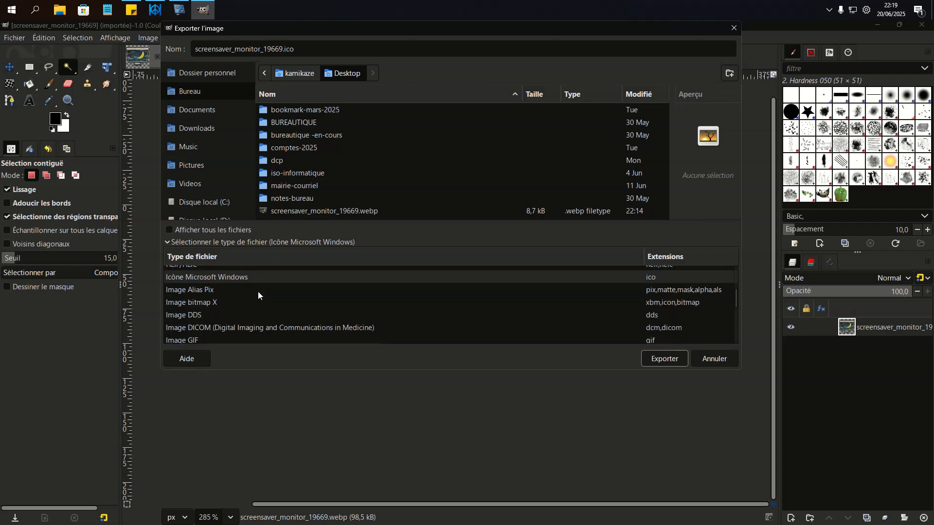
pyautogui.scroll(-4, 258, 292)
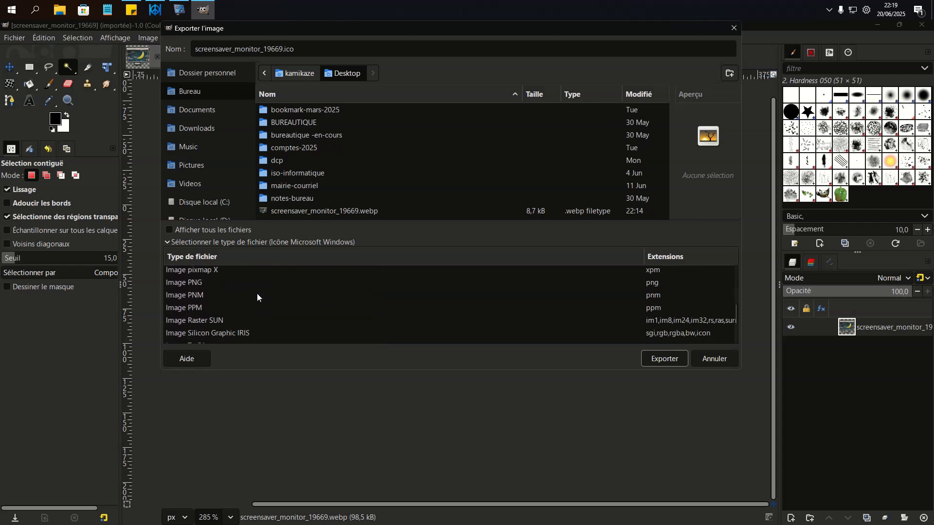
pyautogui.scroll(-1, 256, 293)
pyautogui.scroll(5, 304, 299)
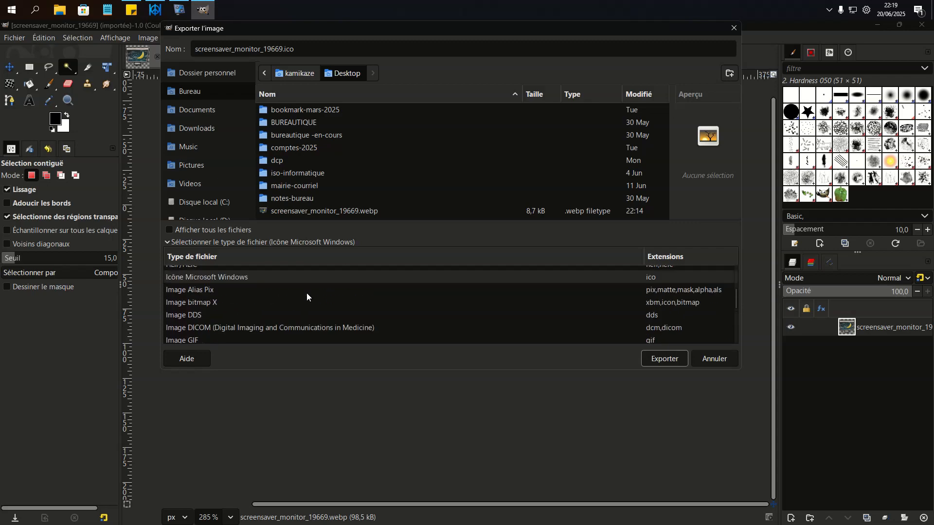
pyautogui.scroll(5, 306, 294)
pyautogui.scroll(-3, 340, 296)
pyautogui.scroll(2, 568, 328)
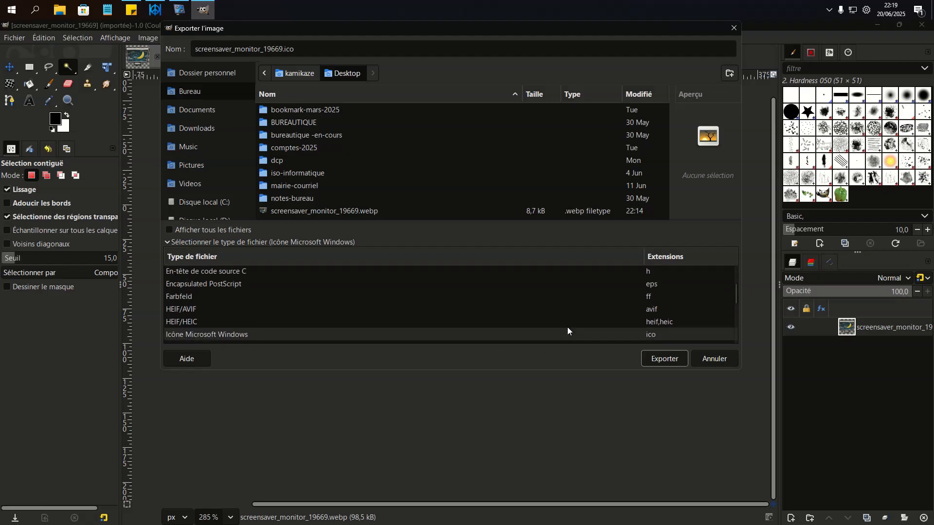
pyautogui.scroll(8, 567, 327)
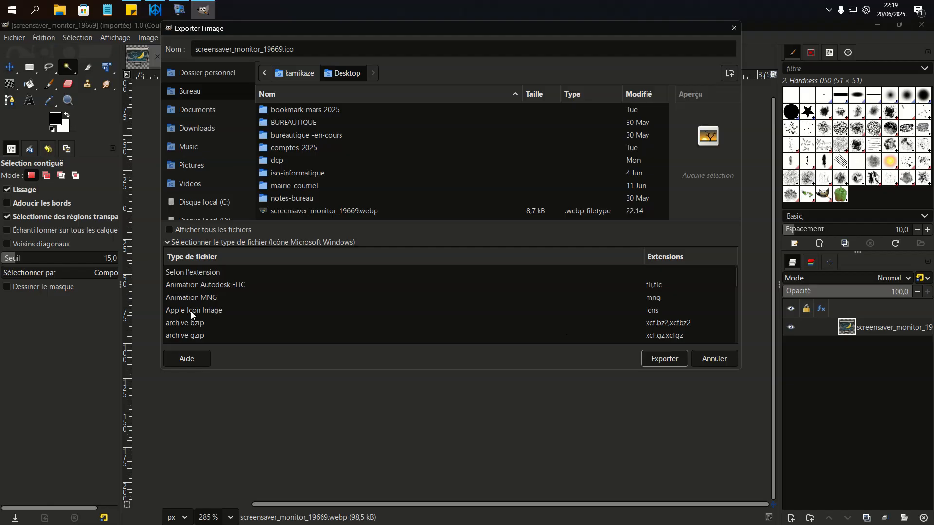
pyautogui.scroll(-2, 219, 305)
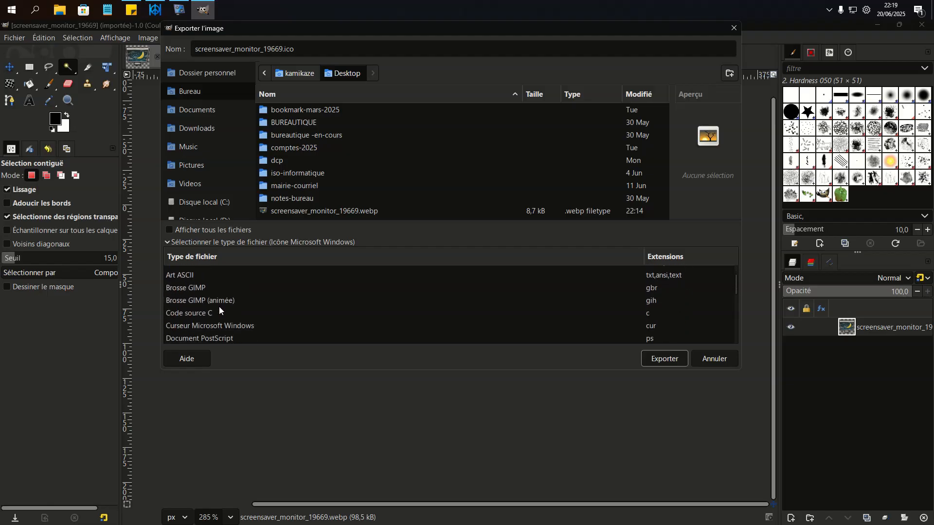
pyautogui.scroll(-4, 219, 308)
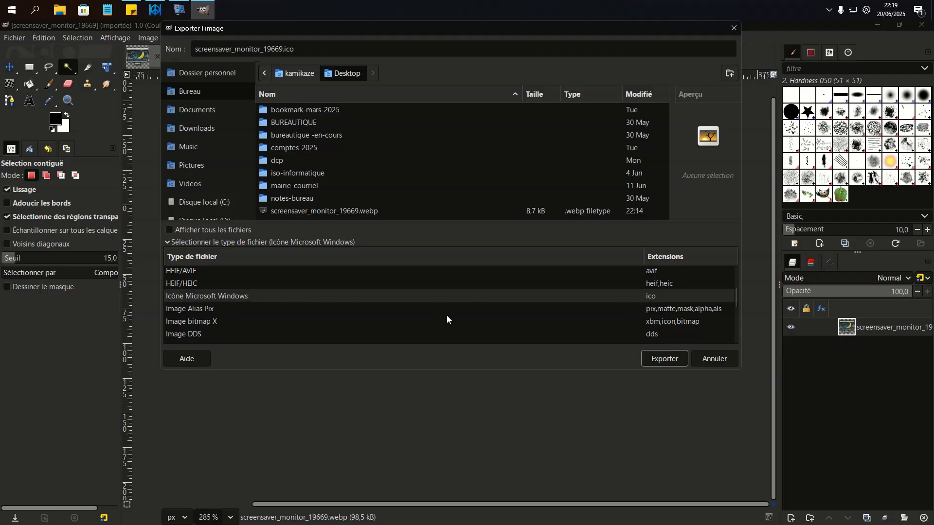
# - Try neighbouring export file types such as HEIF/HEIC and reselect Icône Microsoft Windows
pyautogui.click(188, 287)
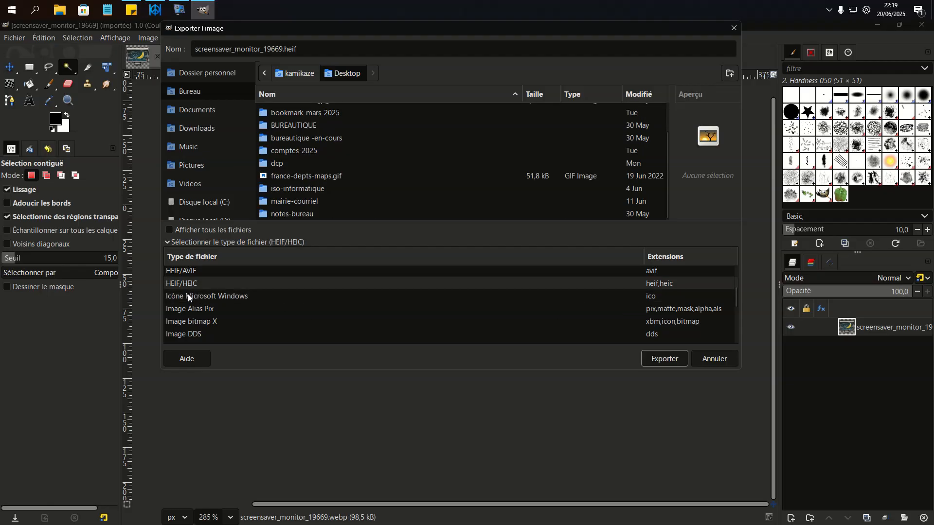
pyautogui.click(188, 294)
pyautogui.click(189, 305)
pyautogui.click(189, 296)
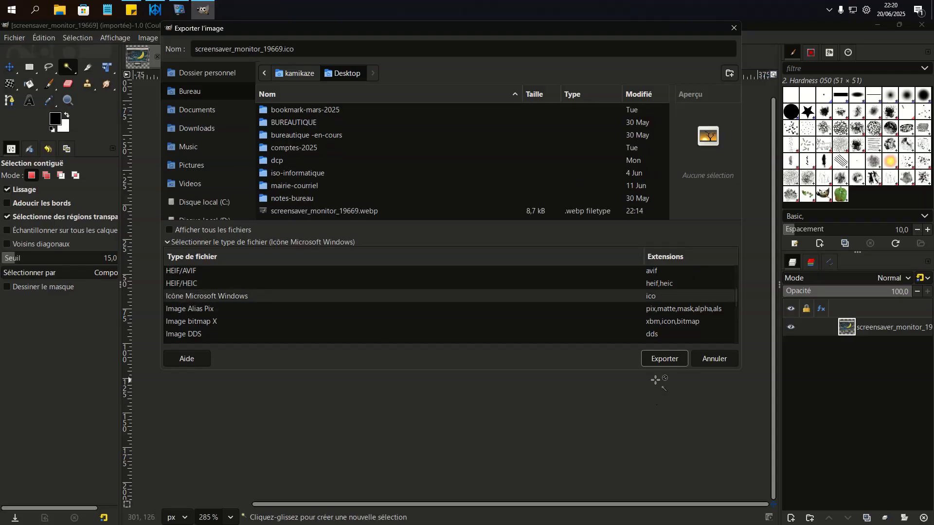
# - Name the export file Eyes-saver and export it to the desktop as a Windows icon with the default icon settings
pyautogui.click(334, 50)
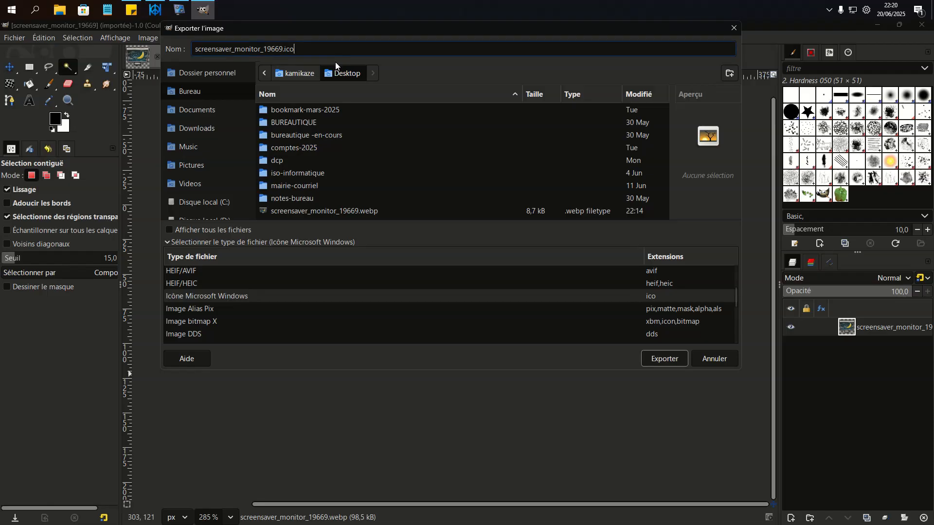
pyautogui.press('BackSpace')
pyautogui.press('BackSpace')
pyautogui.press('BackSpace')
pyautogui.press('BackSpace')
pyautogui.press('BackSpace')
pyautogui.press('BackSpace')
pyautogui.press('BackSpace')
pyautogui.press('BackSpace')
pyautogui.press('BackSpace')
pyautogui.press('BackSpace')
pyautogui.press('BackSpace')
pyautogui.press('BackSpace')
pyautogui.press('BackSpace')
pyautogui.press('BackSpace')
pyautogui.press('BackSpace')
pyautogui.press('BackSpace')
pyautogui.press('BackSpace')
pyautogui.press('BackSpace')
pyautogui.press('BackSpace')
pyautogui.press('BackSpace')
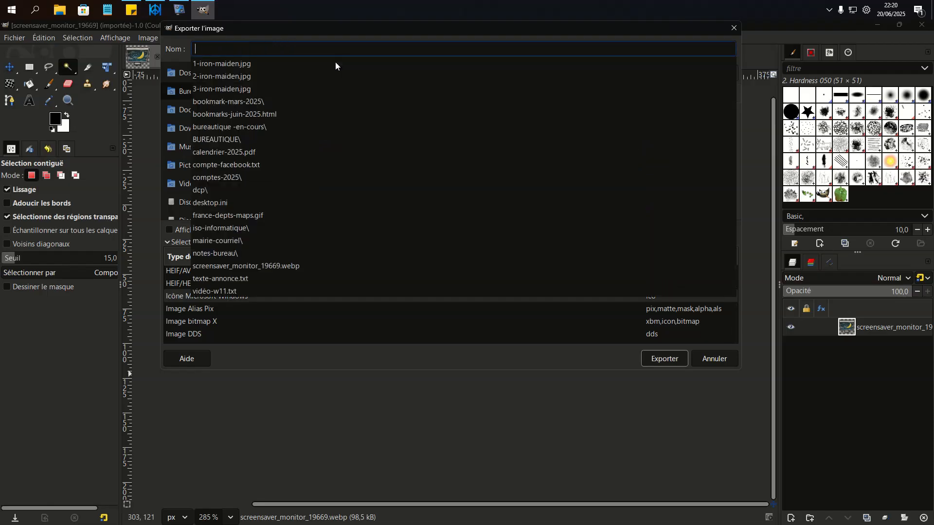
pyautogui.write('EYES')
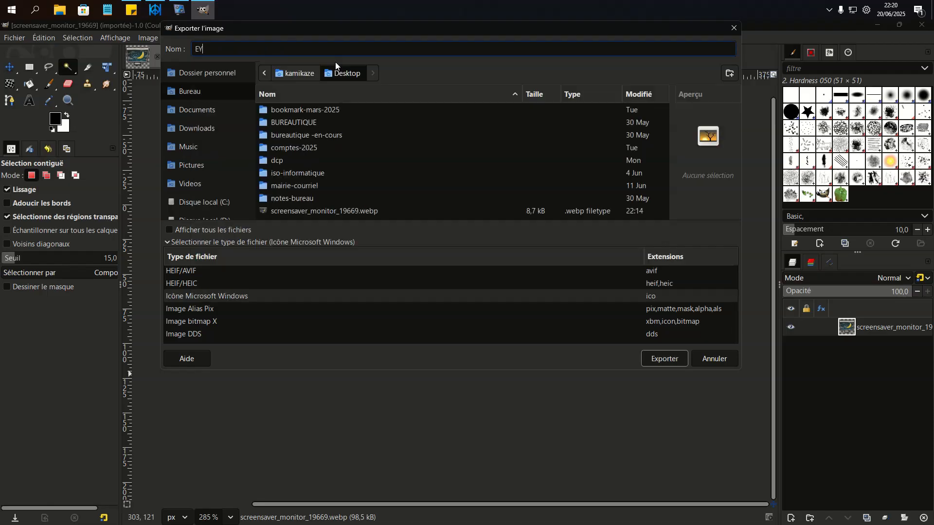
pyautogui.press('BackSpace')
pyautogui.press('BackSpace')
pyautogui.press('BackSpace')
pyautogui.write('yes-saver')
pyautogui.click(661, 359)
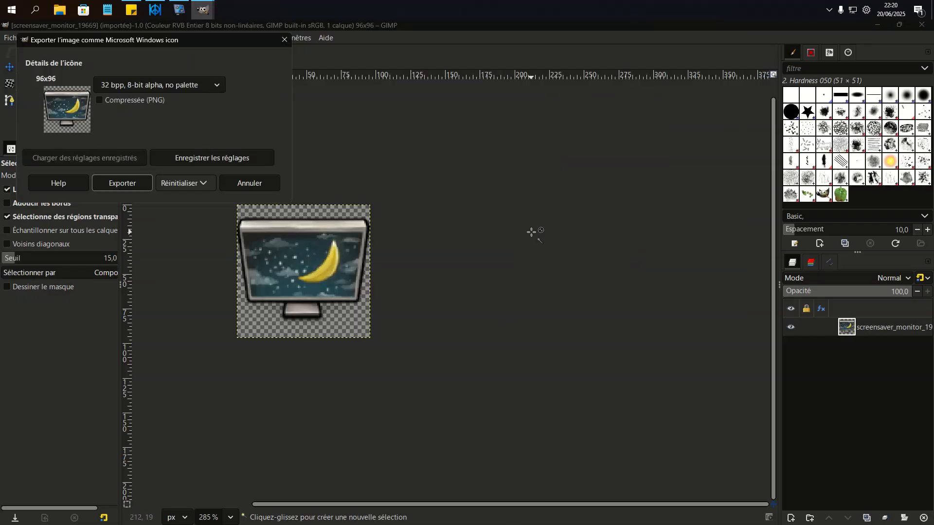
pyautogui.click(123, 184)
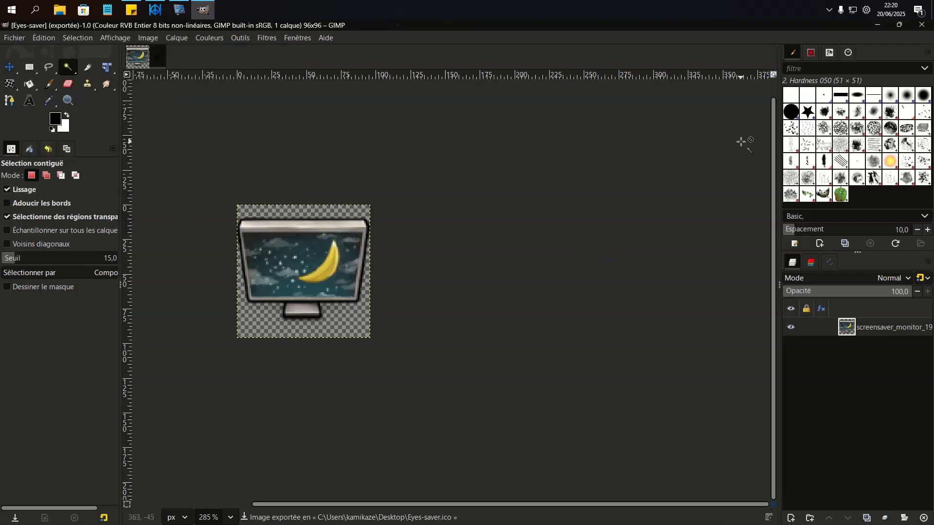
# - Close GIMP and move the Eyes-saver icon file lower on the desktop
pyautogui.doubleClick(783, 25)
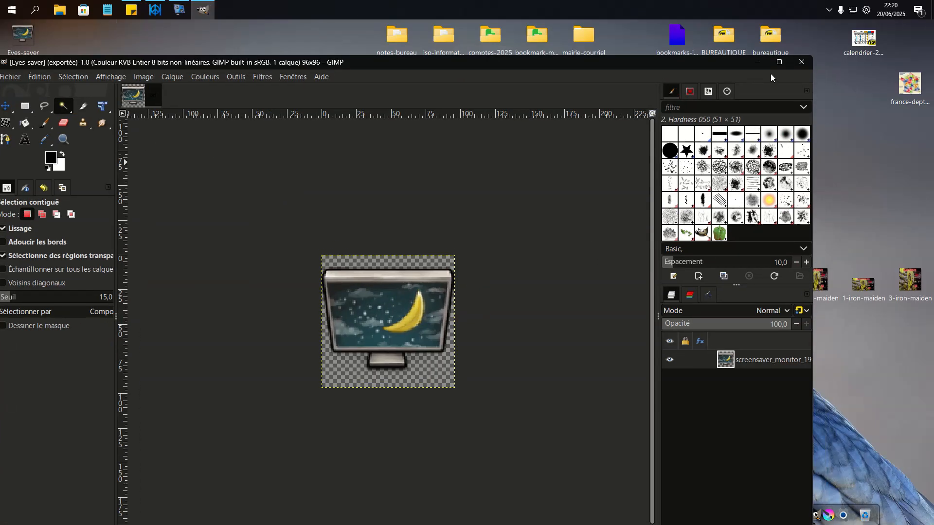
pyautogui.click(801, 66)
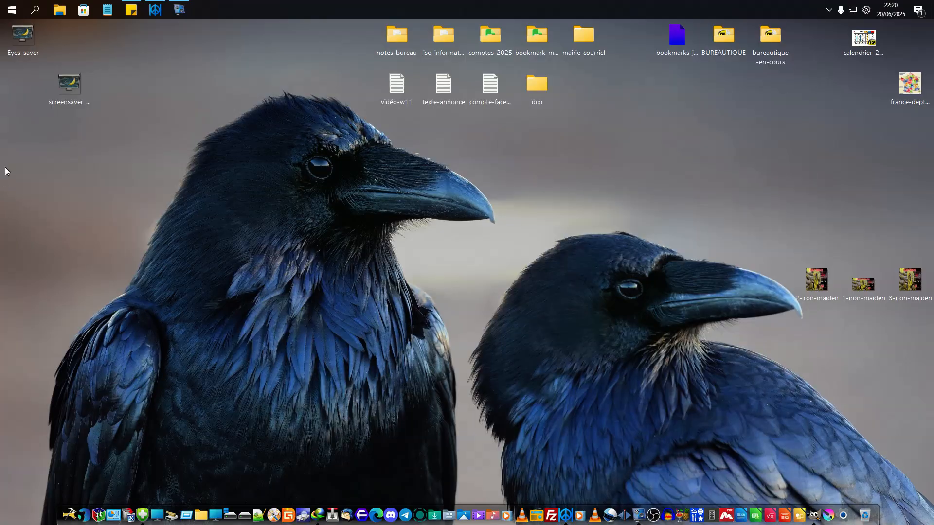
pyautogui.moveTo(31, 45); pyautogui.dragTo(30, 141)
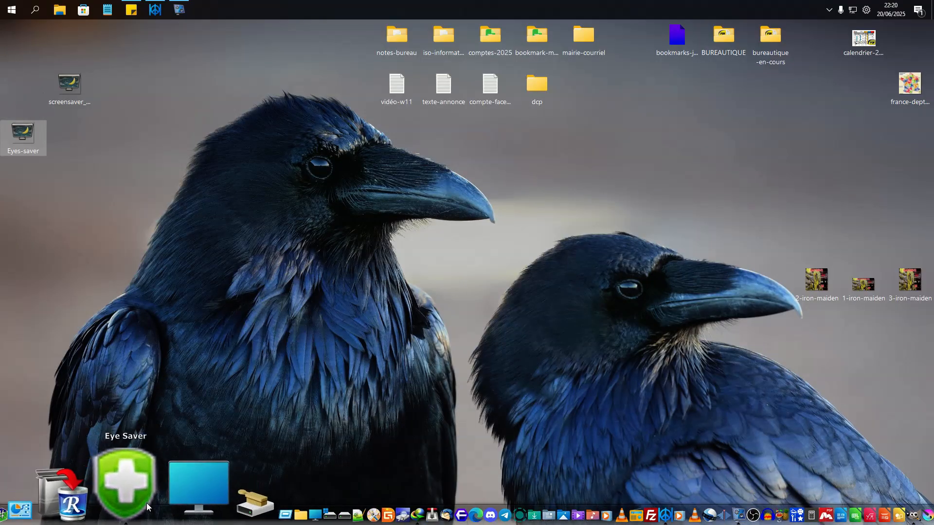
# - Rename the exported desktop icon file Eyes-Saver, move it well below the screensaver monitor image and deselect it
pyautogui.doubleClick(34, 139)
pyautogui.rightClick(34, 140)
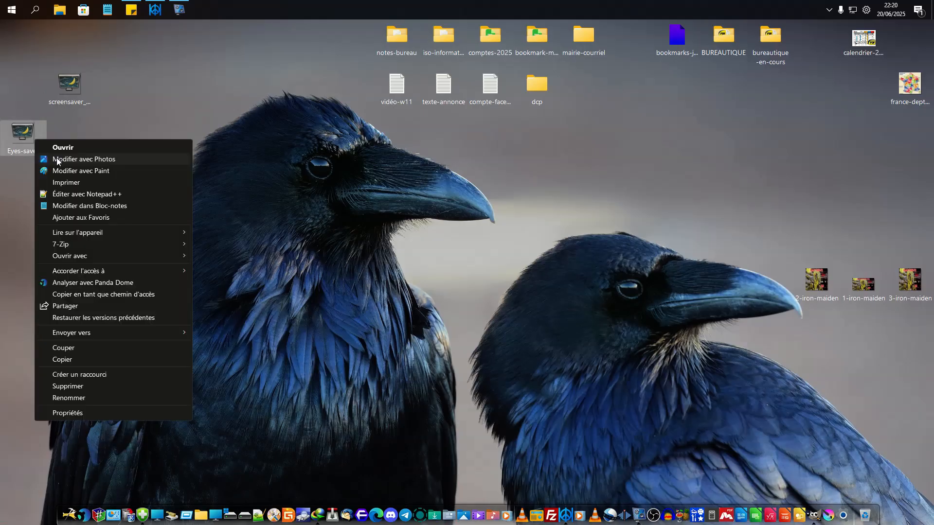
pyautogui.click(80, 394)
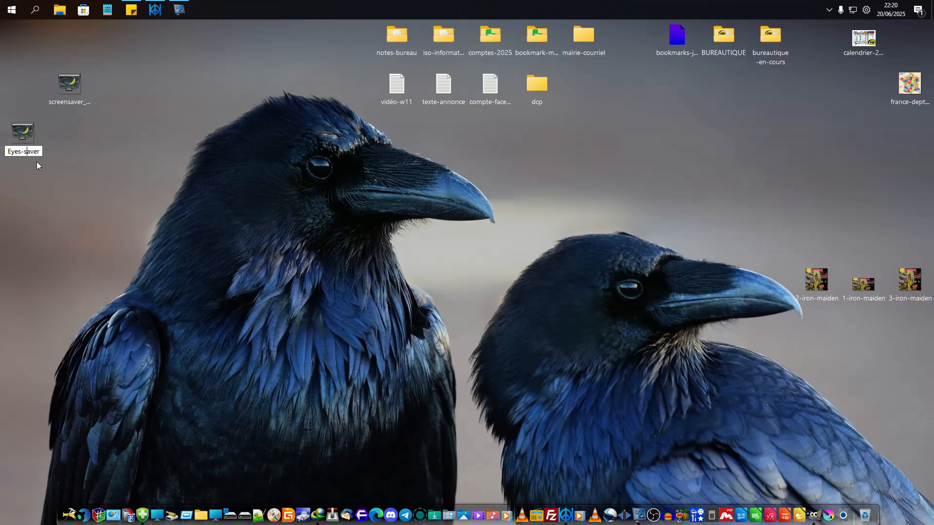
pyautogui.press('BackSpace')
pyautogui.write('S')
pyautogui.press('Return')
pyautogui.moveTo(25, 135); pyautogui.dragTo(73, 236)
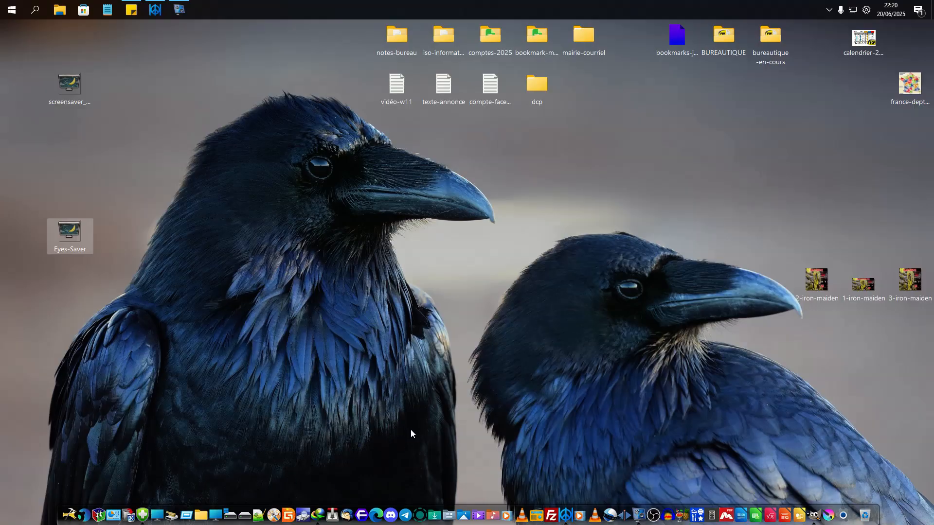
pyautogui.click(435, 500)
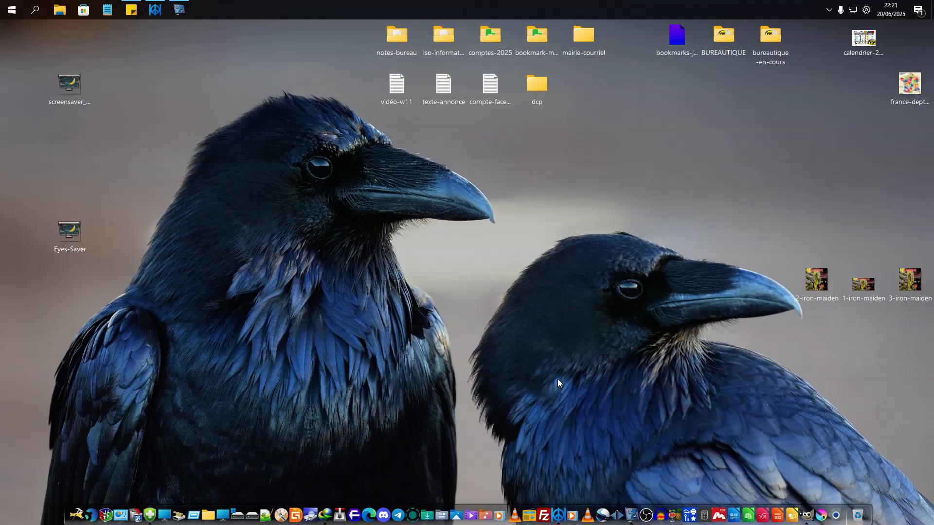
# - Find Thunderbird in the full list of installed apps and open the location of its shortcut file
pyautogui.click(11, 10)
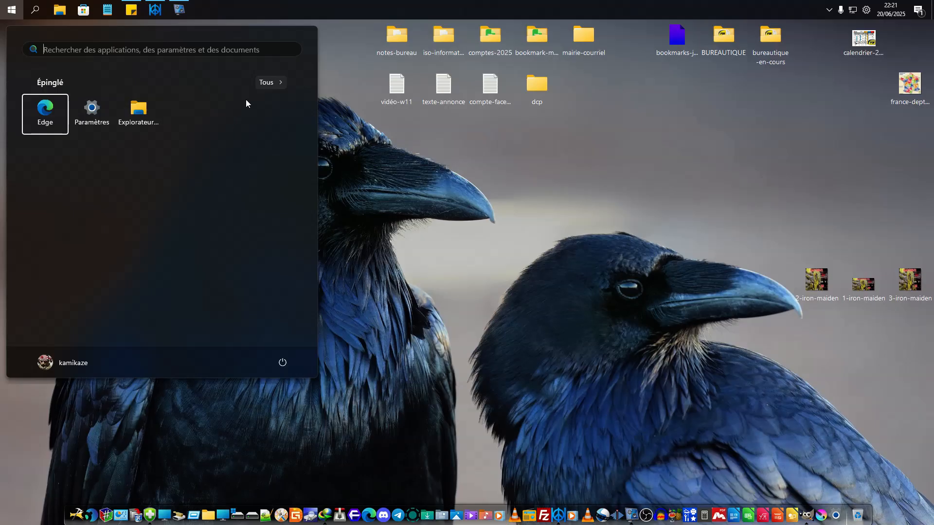
pyautogui.click(270, 82)
pyautogui.scroll(-10, 117, 274)
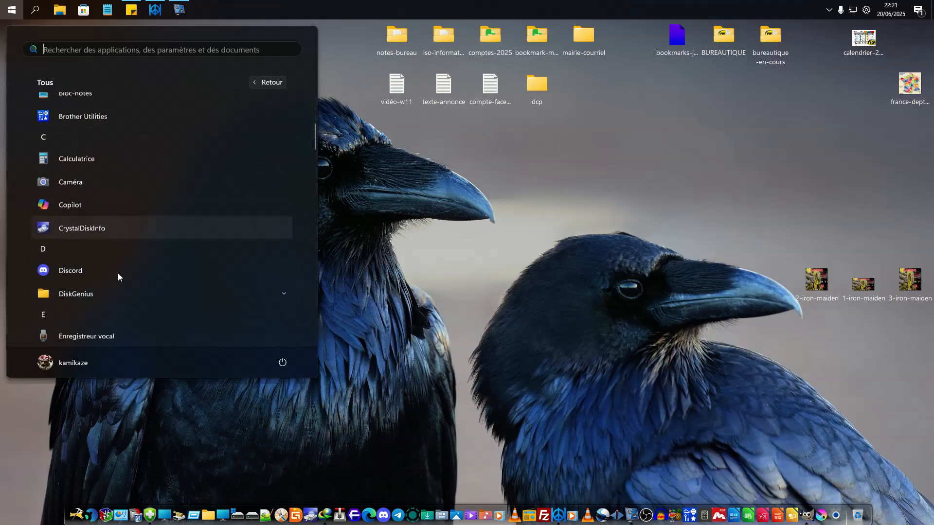
pyautogui.scroll(-10, 118, 277)
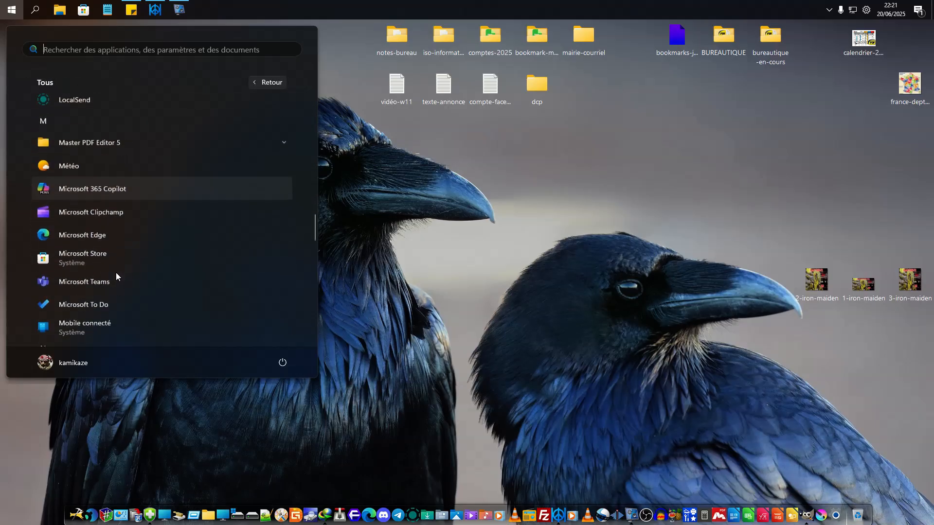
pyautogui.scroll(-10, 115, 274)
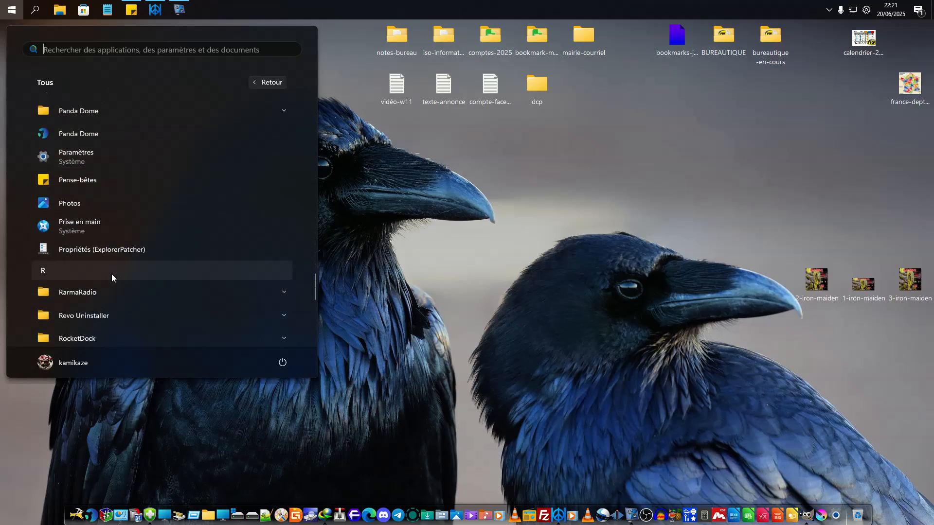
pyautogui.scroll(-4, 112, 274)
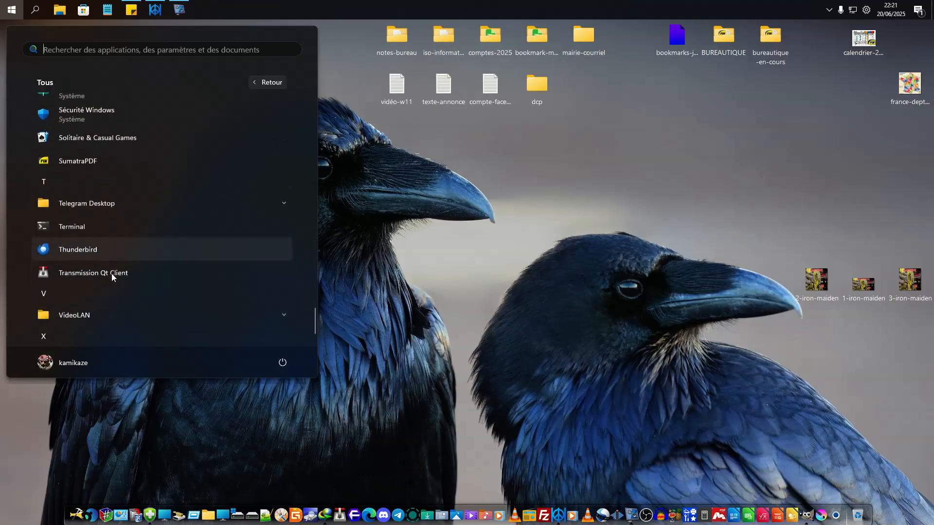
pyautogui.scroll(-2, 110, 263)
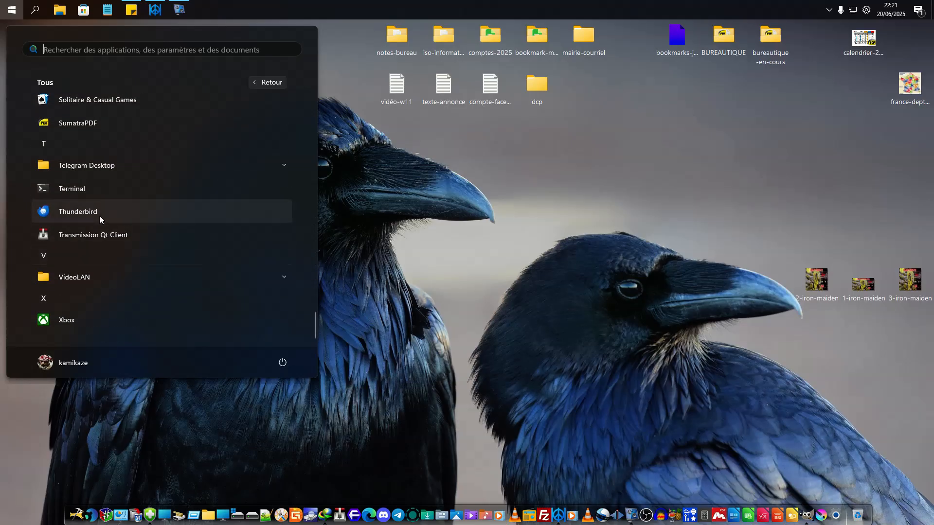
pyautogui.rightClick(86, 208)
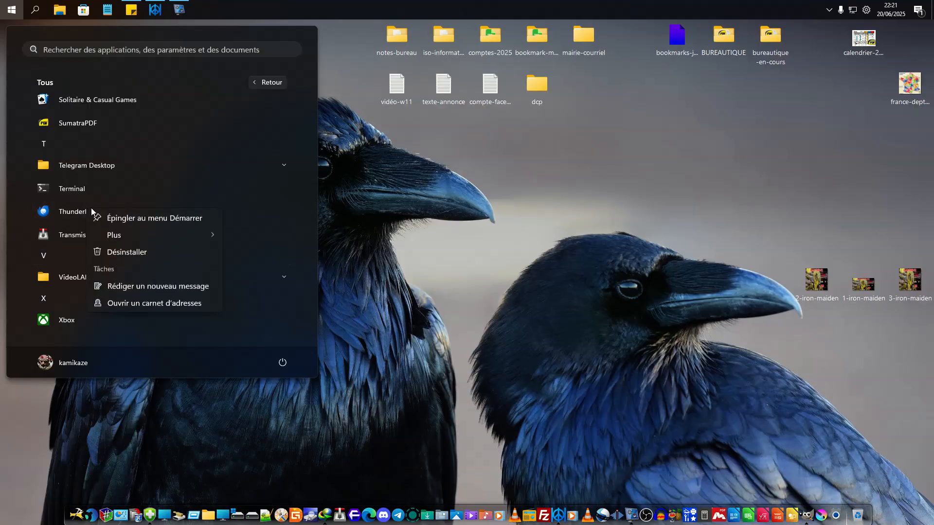
pyautogui.moveTo(125, 231)
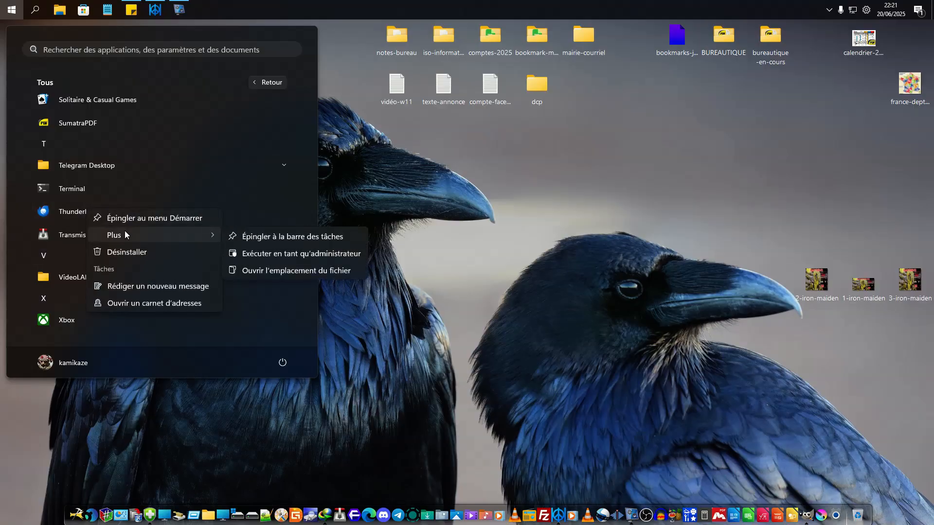
pyautogui.click(270, 271)
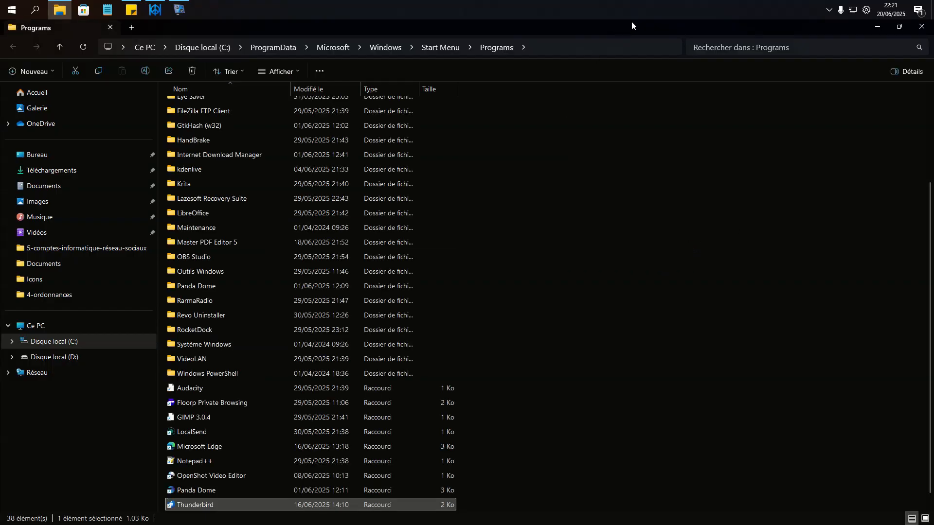
# - Restore the Programs window, inspect the Programmes folder inside Windows > Menu Démarrer, and close the window
pyautogui.doubleClick(631, 21)
pyautogui.scroll(-1, 665, 262)
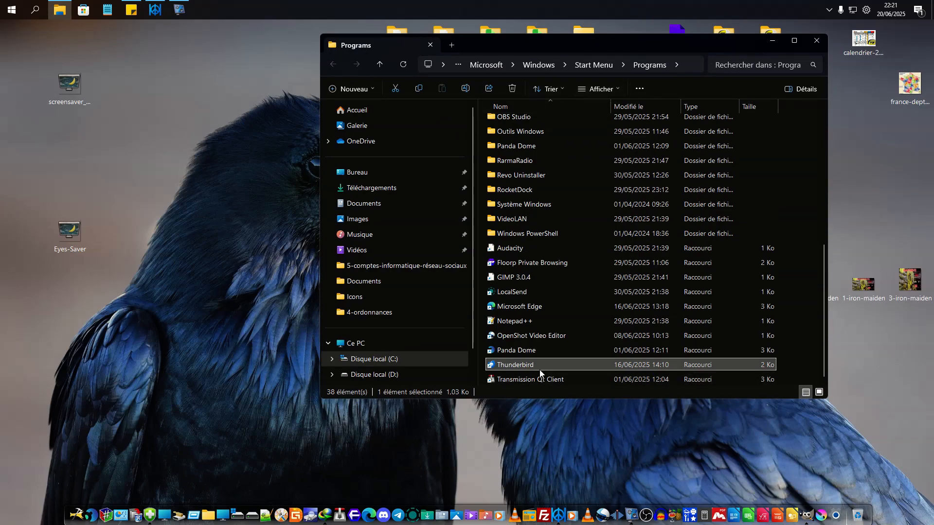
pyautogui.click(381, 66)
pyautogui.click(381, 65)
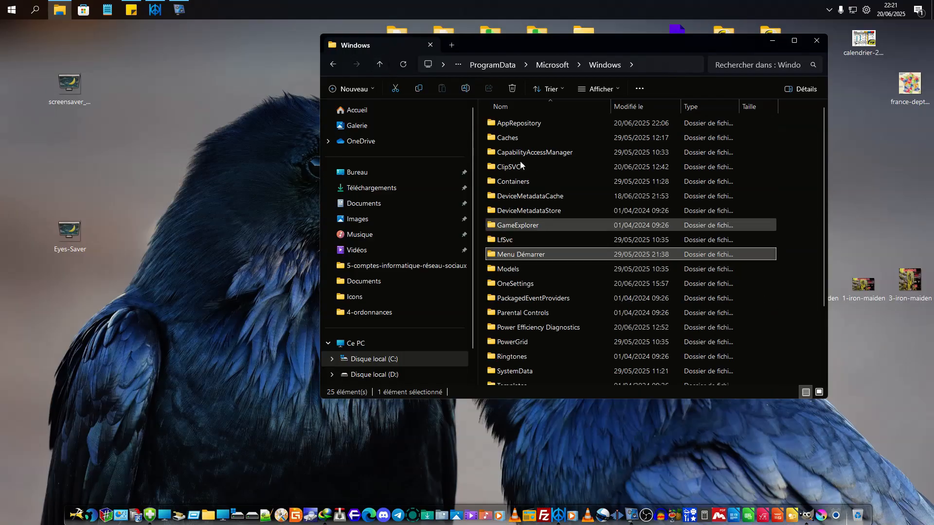
pyautogui.doubleClick(512, 254)
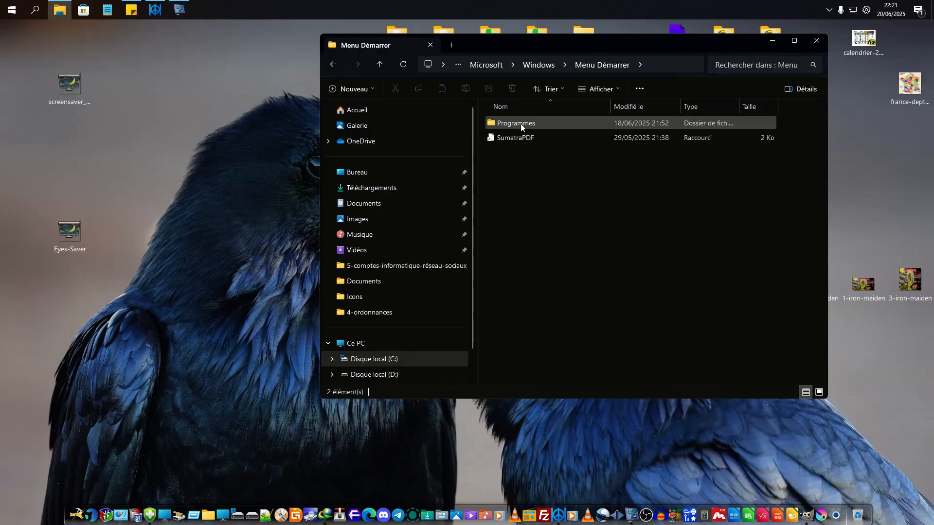
pyautogui.doubleClick(520, 123)
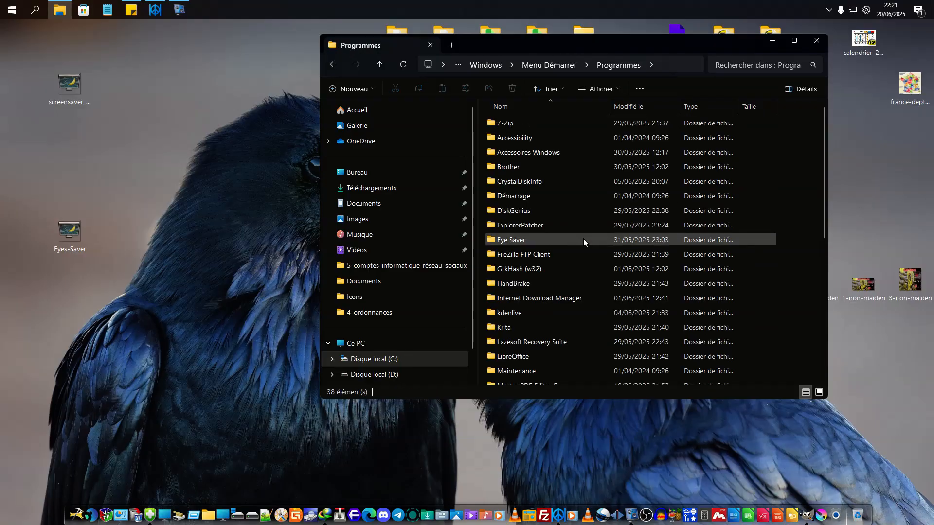
pyautogui.scroll(-1, 572, 286)
pyautogui.scroll(-1, 538, 327)
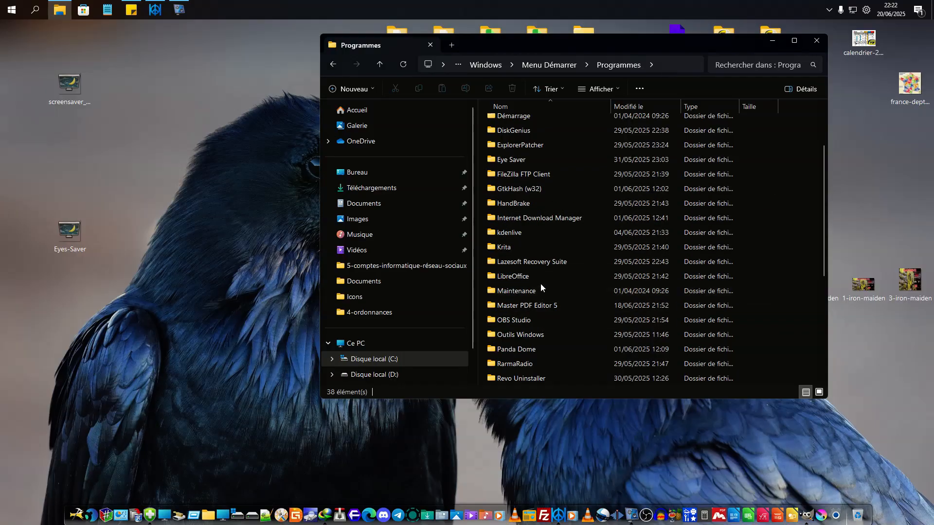
pyautogui.scroll(-2, 523, 224)
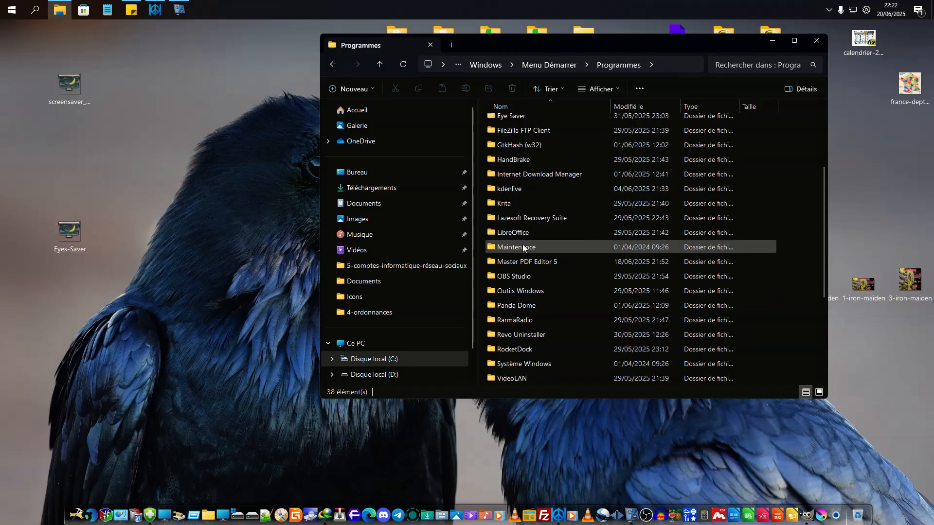
pyautogui.scroll(4, 559, 262)
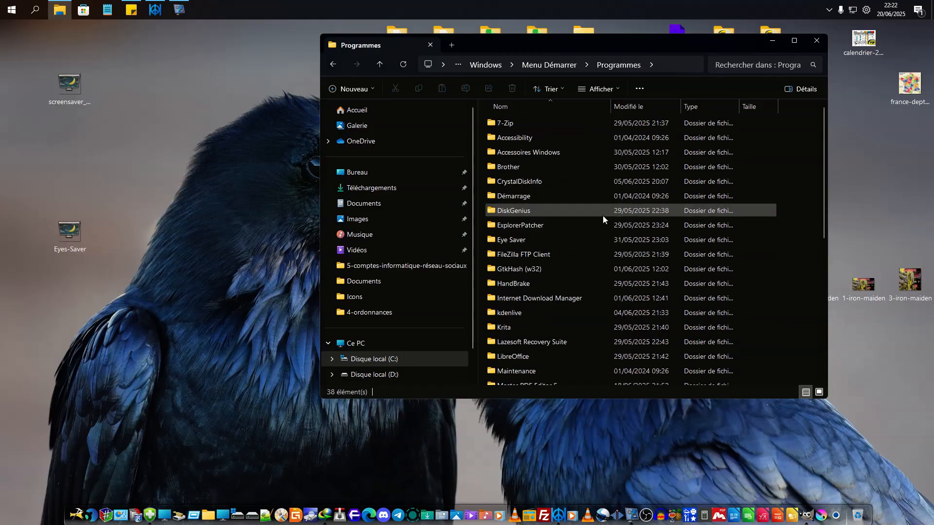
pyautogui.click(819, 44)
# - Reopen the Thunderbird shortcut's file location from the full list of installed apps
pyautogui.press('super')
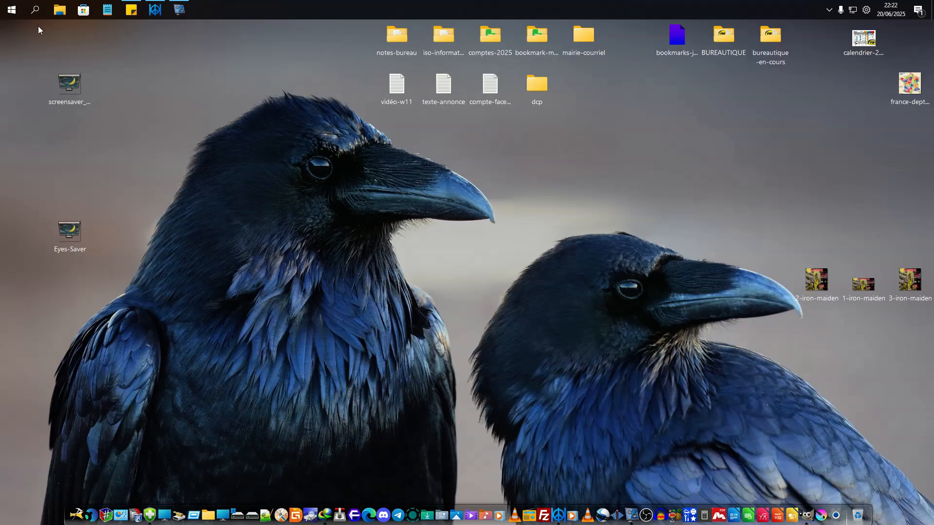
pyautogui.click(264, 71)
pyautogui.scroll(-15, 127, 208)
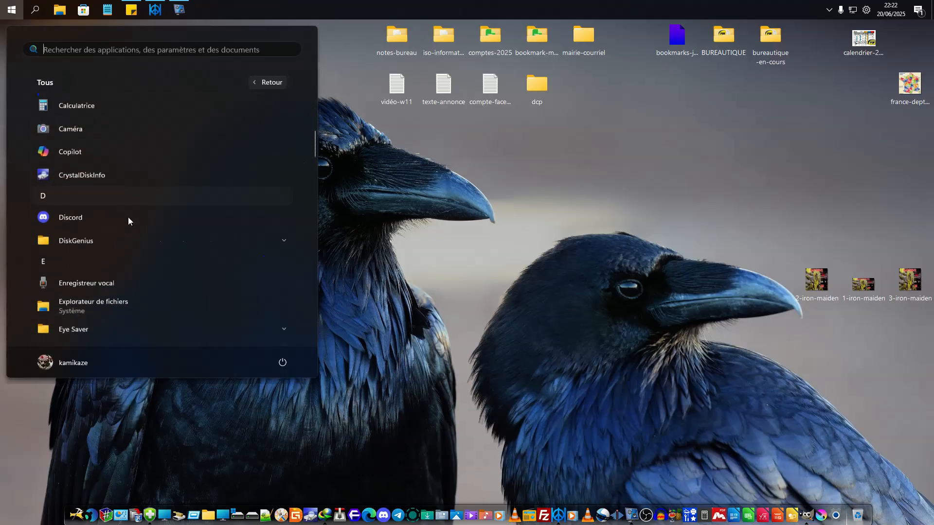
pyautogui.scroll(-10, 119, 232)
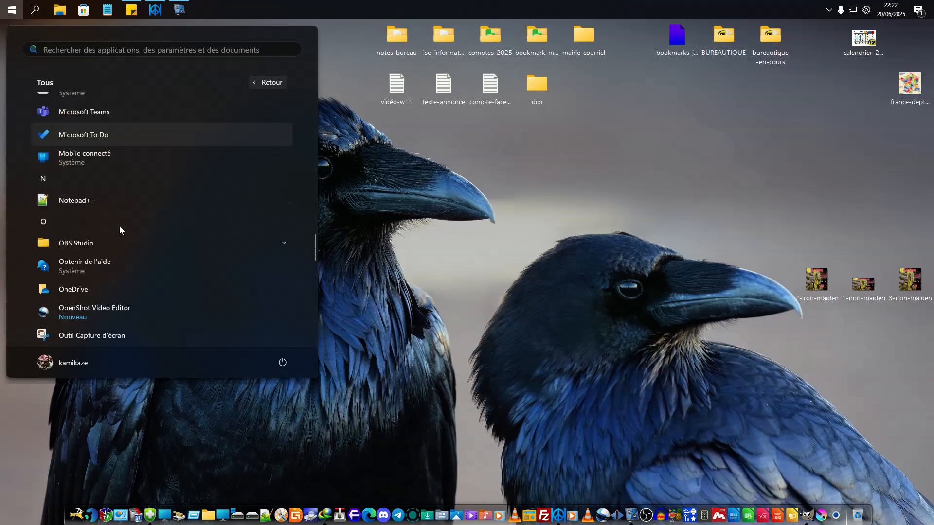
pyautogui.scroll(-5, 119, 226)
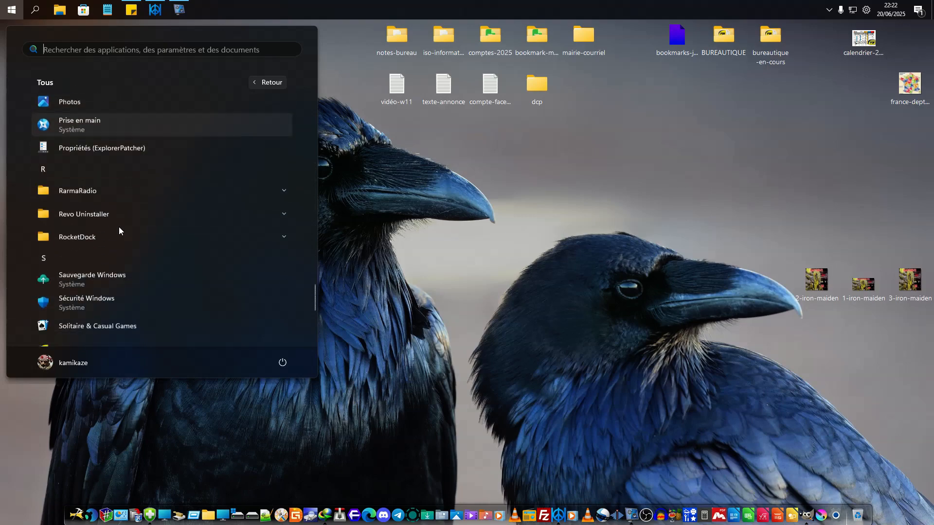
pyautogui.scroll(-3, 119, 227)
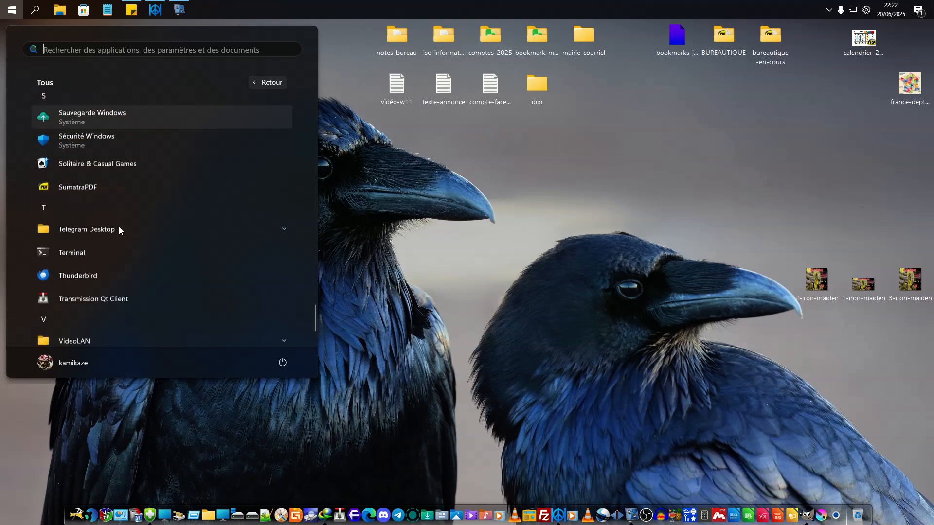
pyautogui.rightClick(90, 232)
pyautogui.moveTo(159, 262)
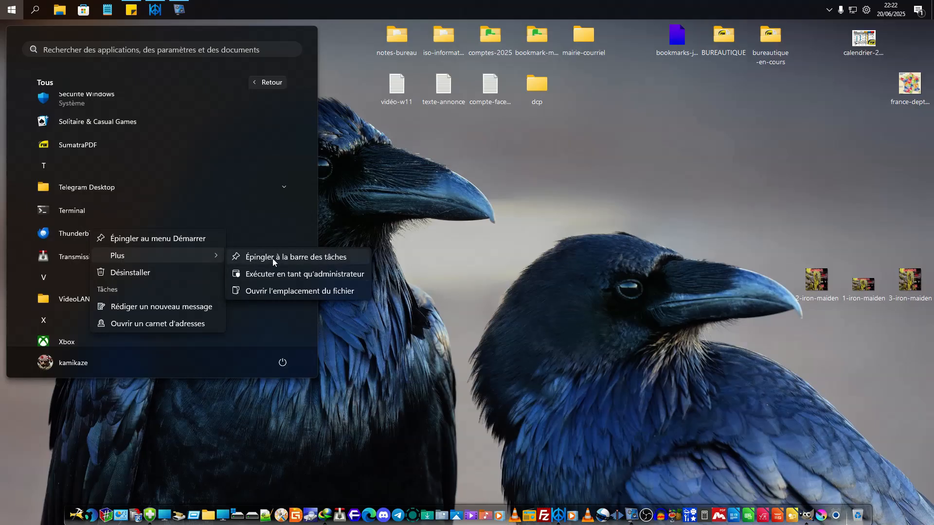
pyautogui.click(277, 291)
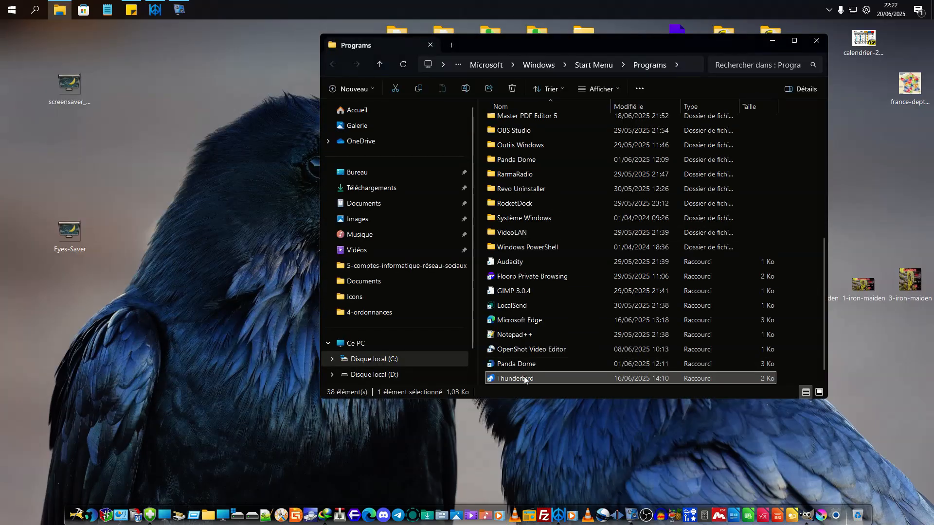
# - Create a desktop shortcut for Thunderbird, place it between the screensaver and Eyes-Saver icons, and close the Programs folder
pyautogui.rightClick(524, 380)
pyautogui.moveTo(584, 292)
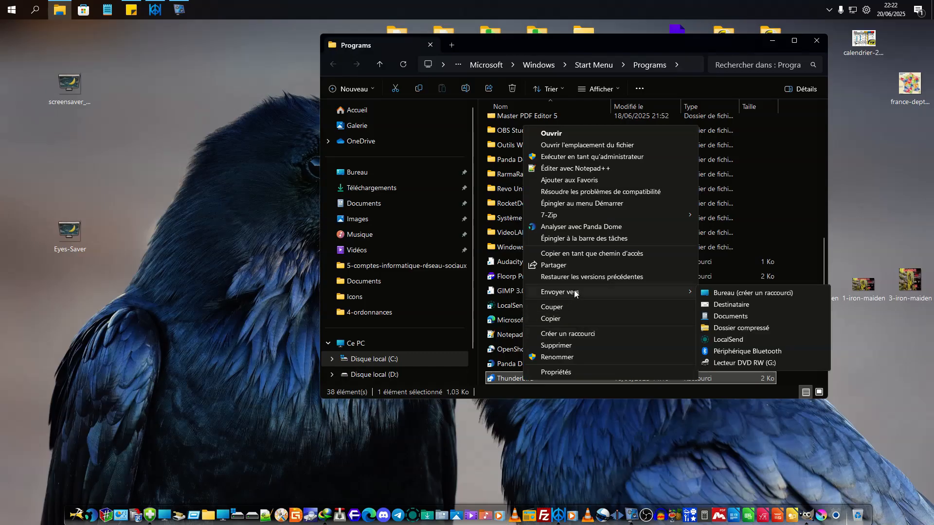
pyautogui.click(715, 291)
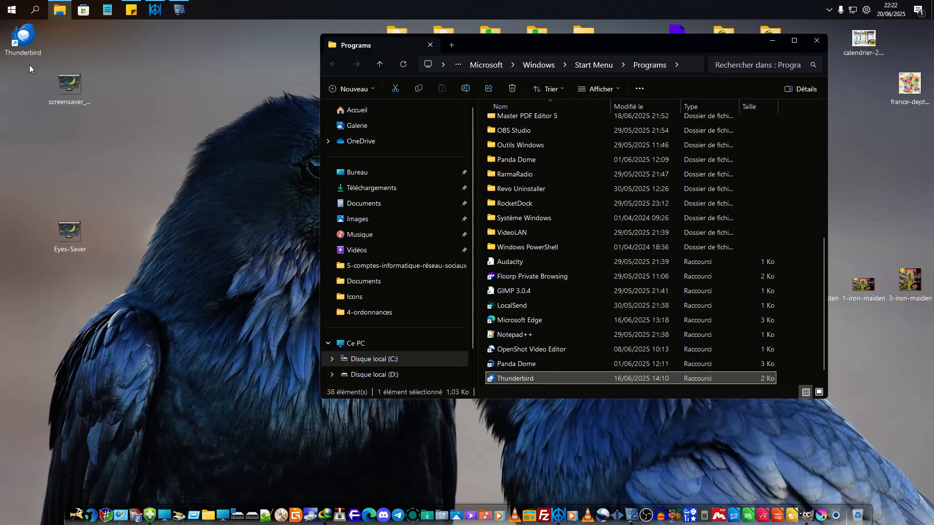
pyautogui.moveTo(28, 43); pyautogui.dragTo(120, 189)
pyautogui.click(817, 41)
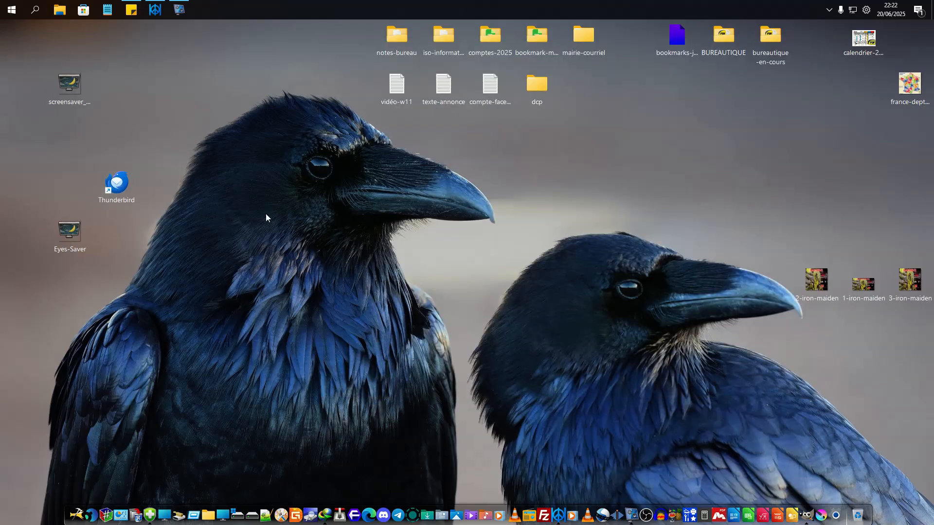
# - Add the Thunderbird shortcut to the dock beside the Transmission icon and move its desktop icon below the bureautique-en-cours folder
pyautogui.moveTo(390, 289); pyautogui.dragTo(393, 291)
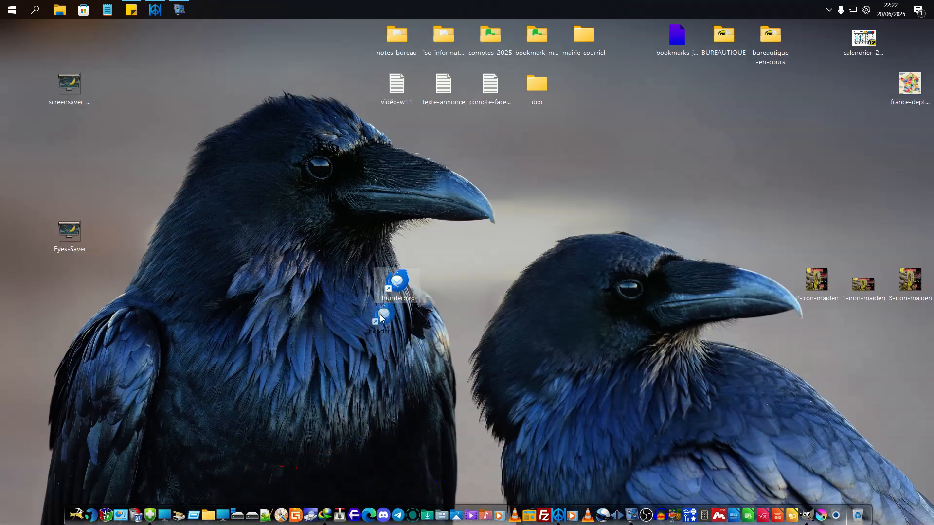
pyautogui.moveTo(395, 286); pyautogui.dragTo(373, 330)
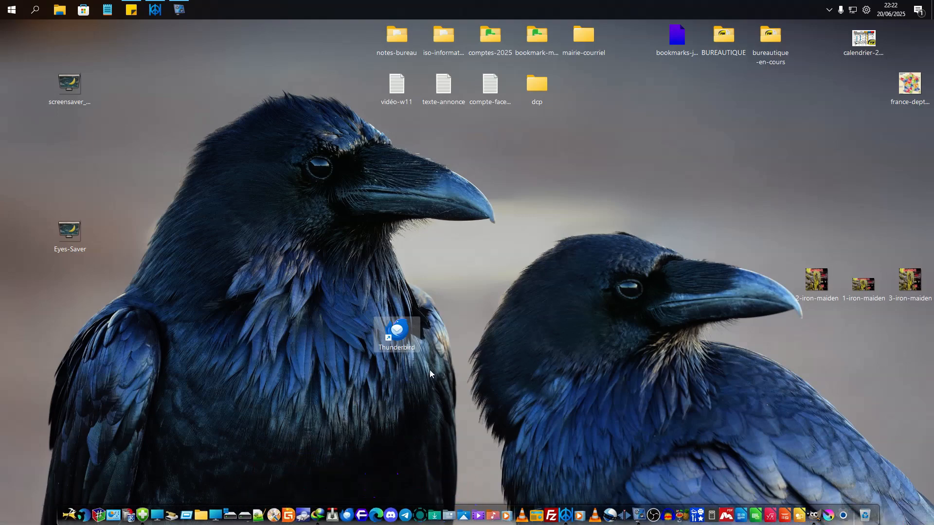
pyautogui.moveTo(397, 341); pyautogui.dragTo(579, 261)
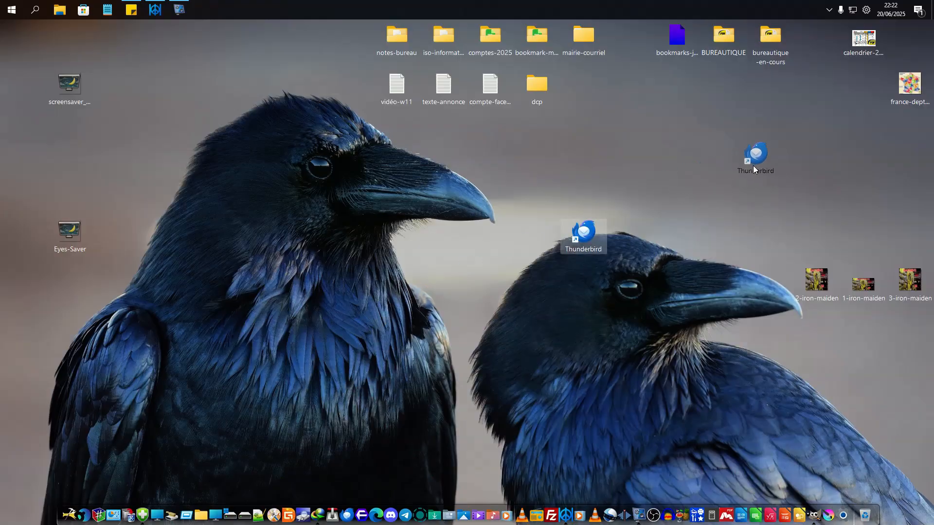
pyautogui.moveTo(754, 167); pyautogui.dragTo(755, 165)
# - Open the properties of the Thunderbird icon in the dock
pyautogui.rightClick(347, 506)
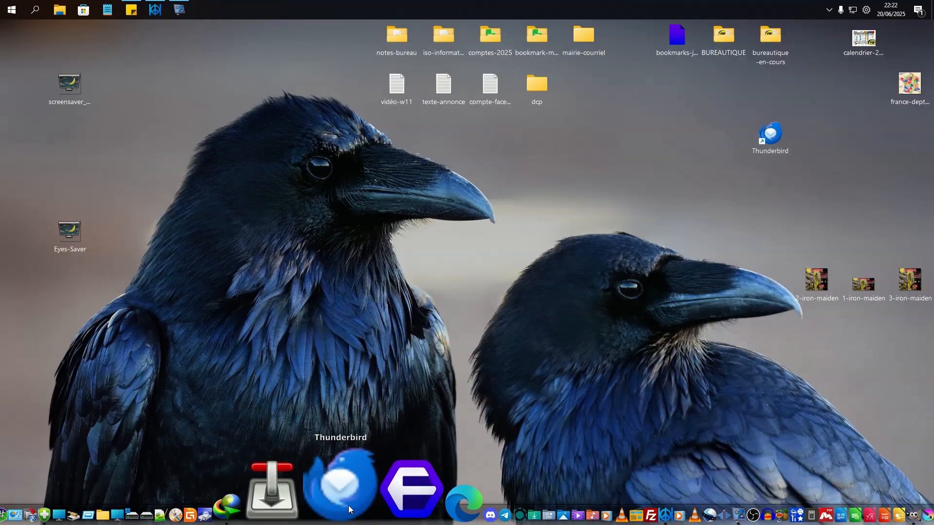
pyautogui.click(320, 304)
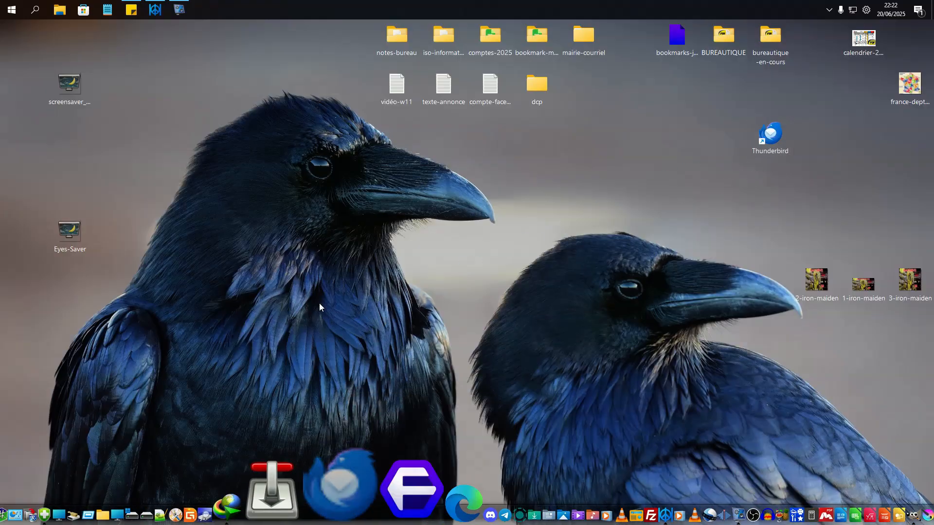
pyautogui.rightClick(347, 503)
pyautogui.click(401, 397)
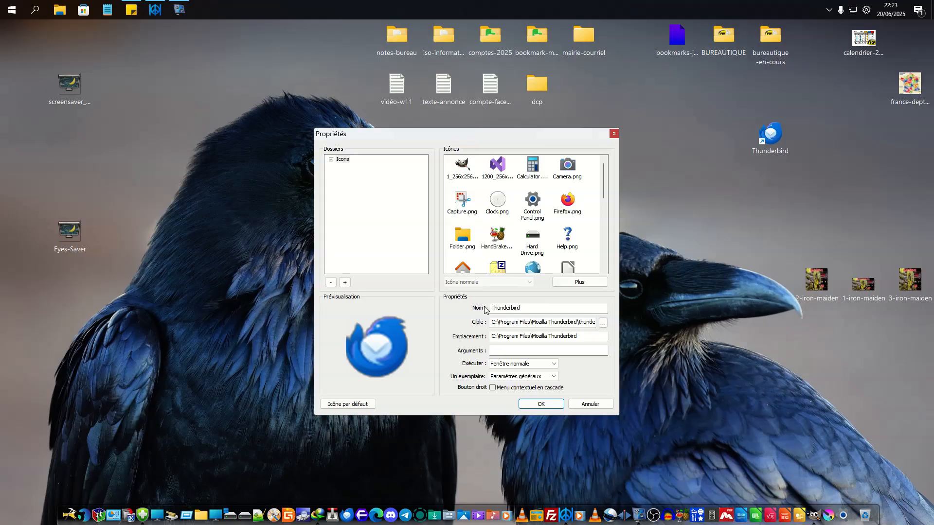
# - Browse to the thunderbird application as the shortcut's target in the Mozilla Thunderbird folder, and close the properties without applying changes
pyautogui.click(603, 323)
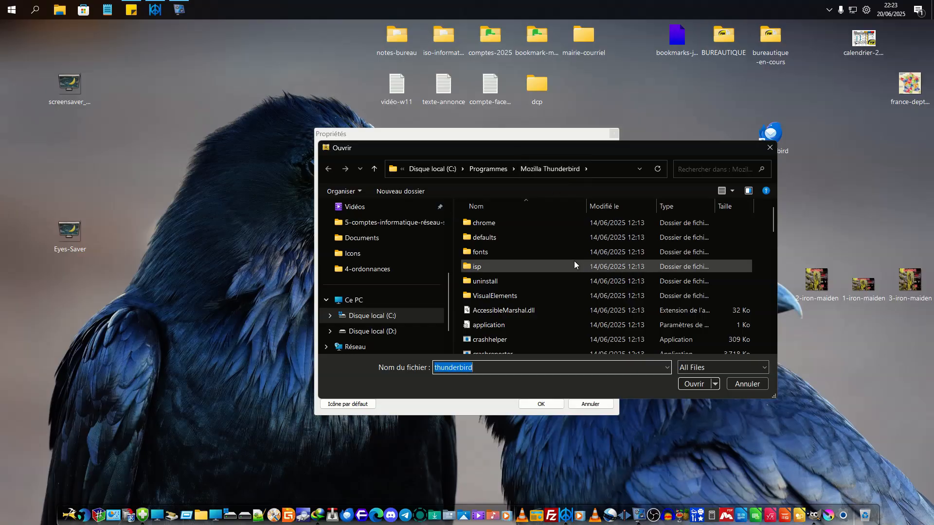
pyautogui.scroll(-12, 559, 255)
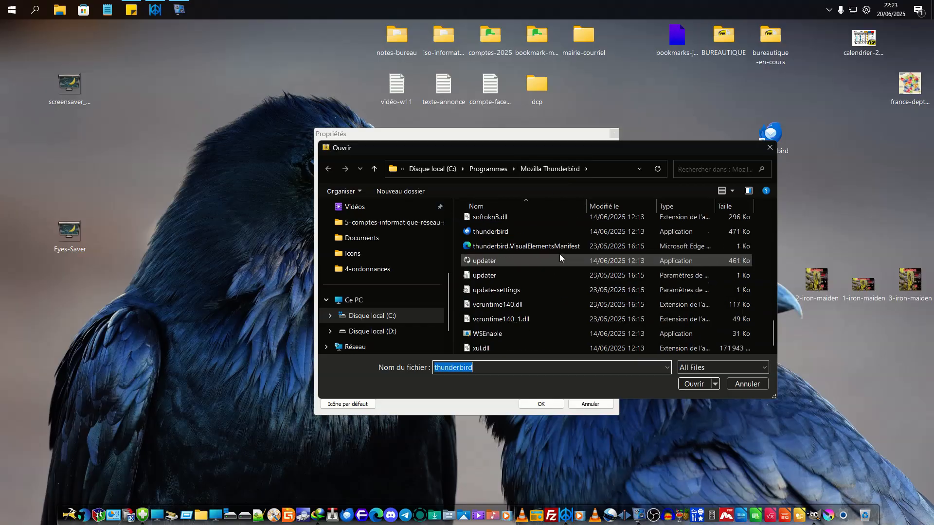
pyautogui.click(501, 232)
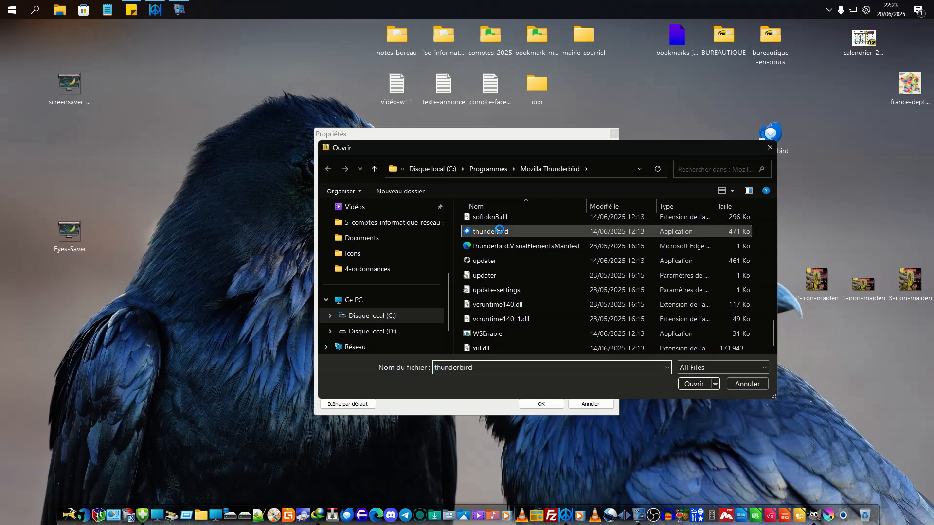
pyautogui.rightClick(500, 232)
pyautogui.click(553, 238)
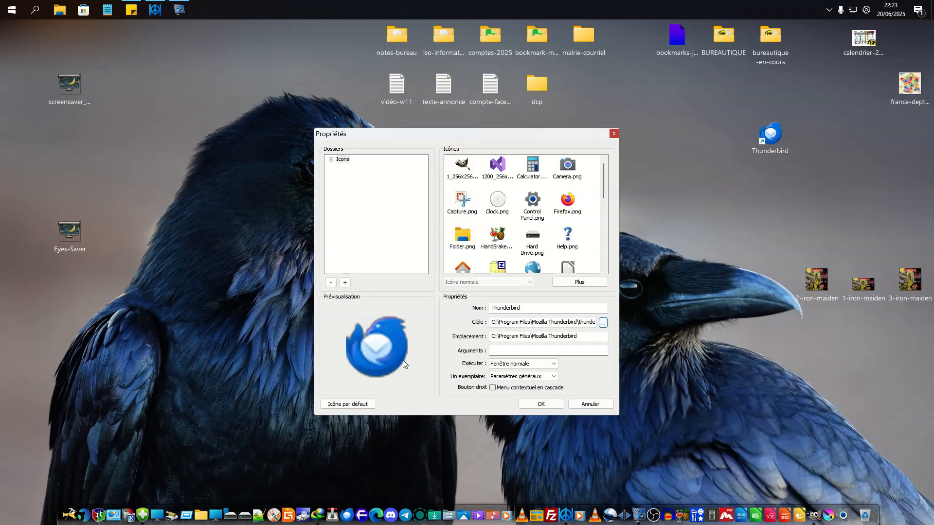
pyautogui.click(614, 135)
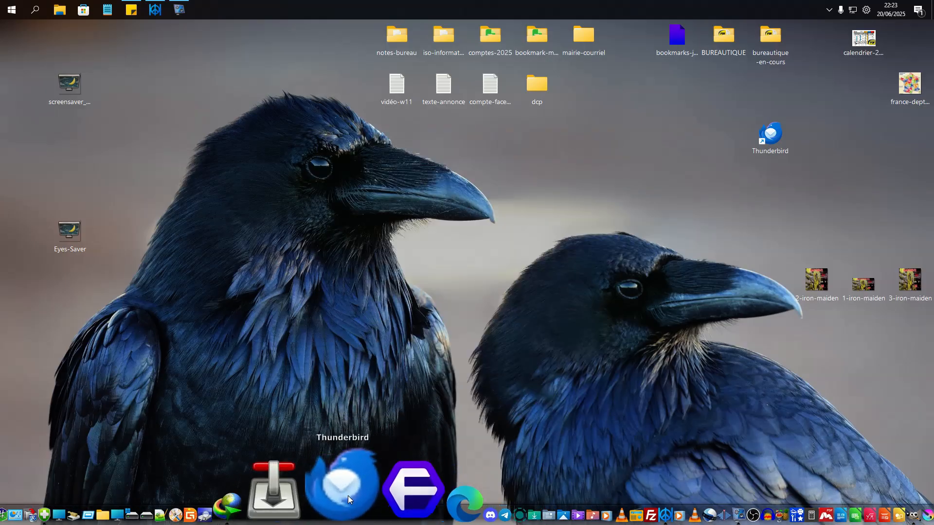
# - Reopen the properties of the Thunderbird dock icon and choose Thunderbird.ico as its image
pyautogui.rightClick(348, 495)
pyautogui.click(367, 390)
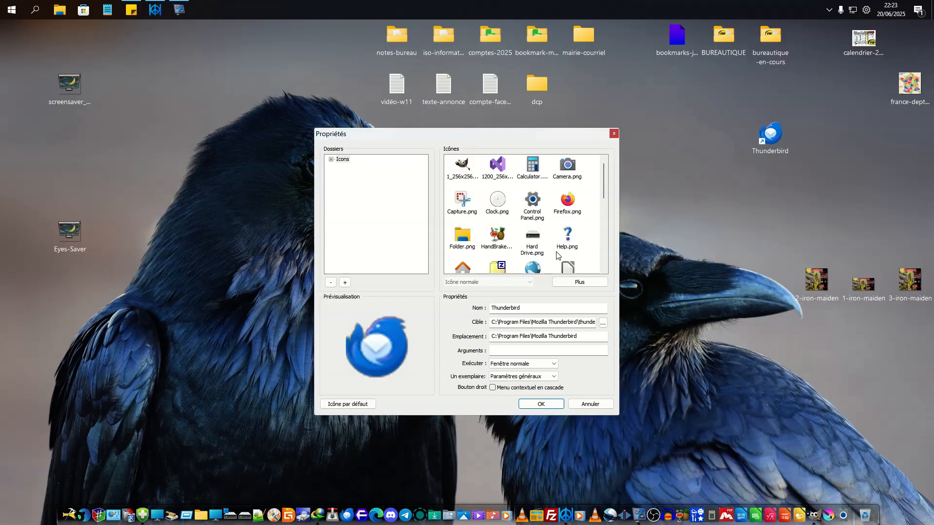
pyautogui.scroll(-4, 576, 198)
pyautogui.scroll(-2, 576, 198)
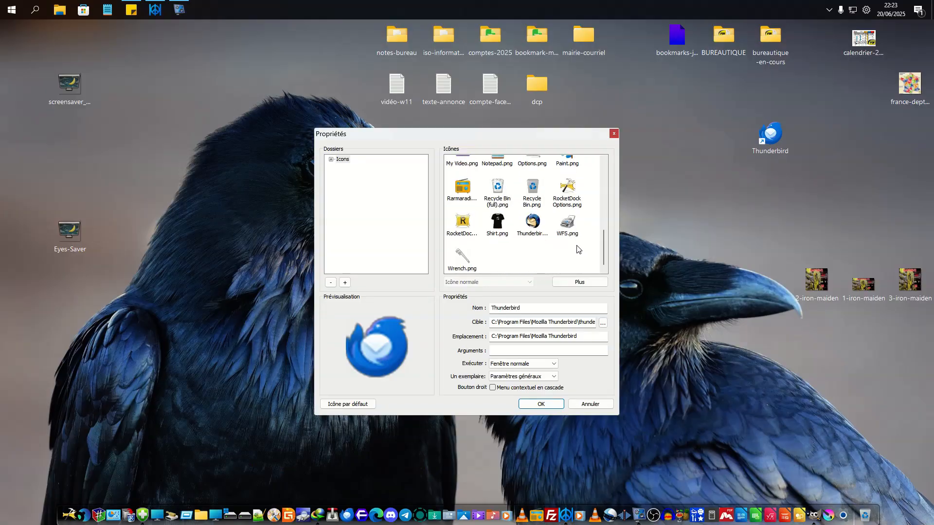
pyautogui.click(535, 227)
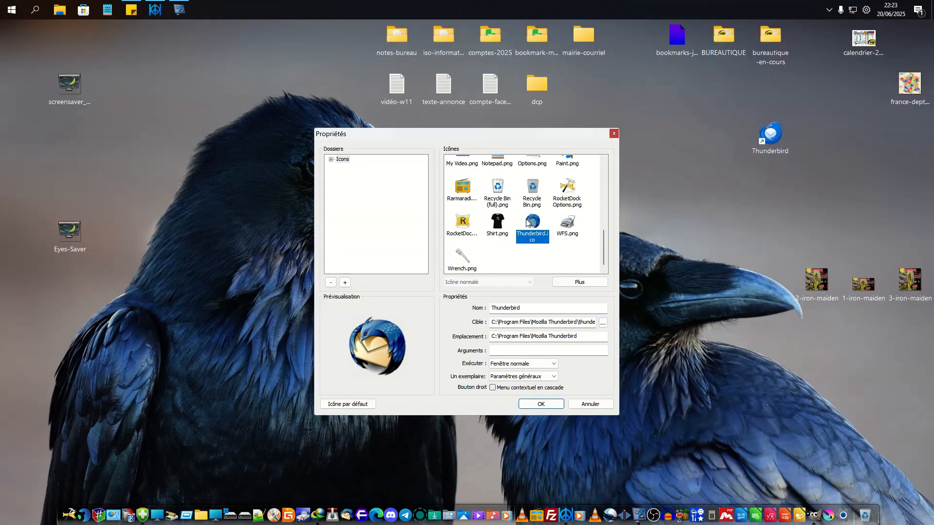
# - Rename the dock icon as Thunderbird-toto and apply the properties
pyautogui.click(528, 307)
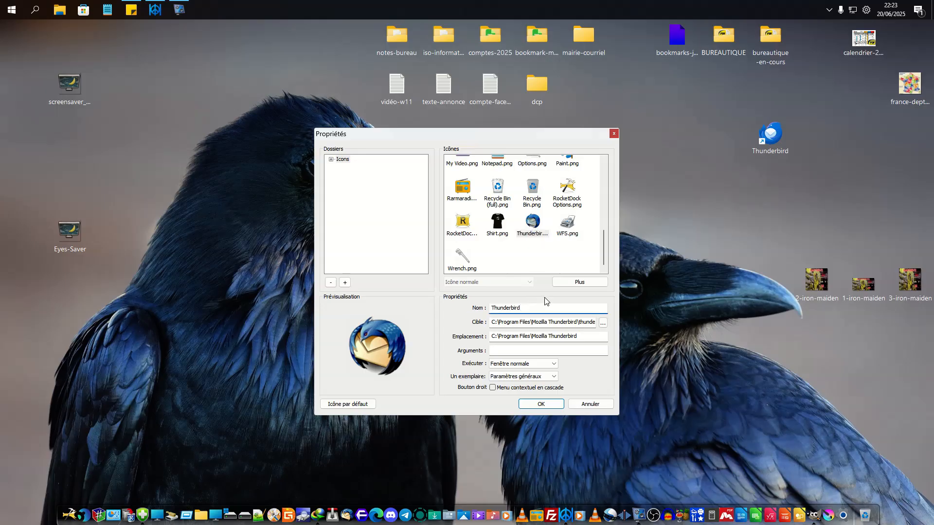
pyautogui.write('6TOT')
pyautogui.press('BackSpace')
pyautogui.press('BackSpace')
pyautogui.write('to')
pyautogui.click(541, 404)
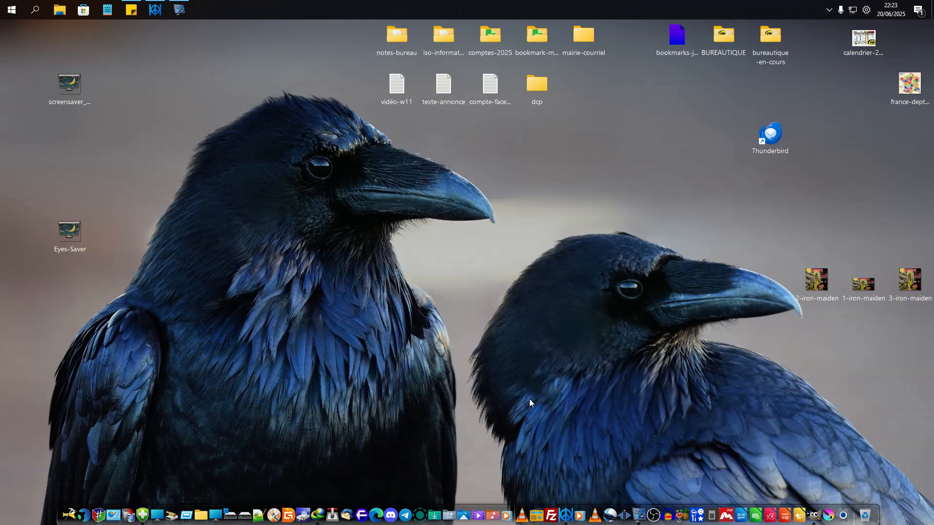
# - Change the name of the Thunderbird-toto dock icon back to Thunderbird and apply it
pyautogui.rightClick(347, 501)
pyautogui.click(380, 395)
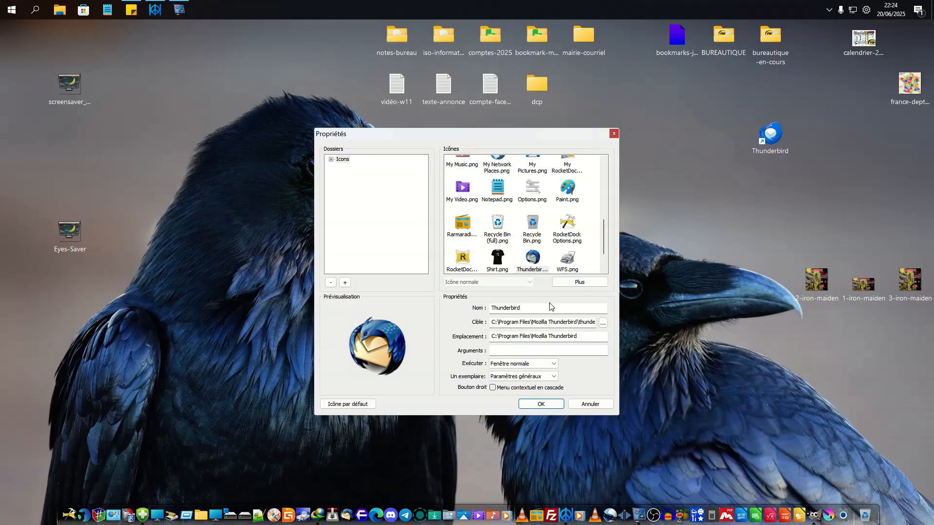
pyautogui.click(559, 404)
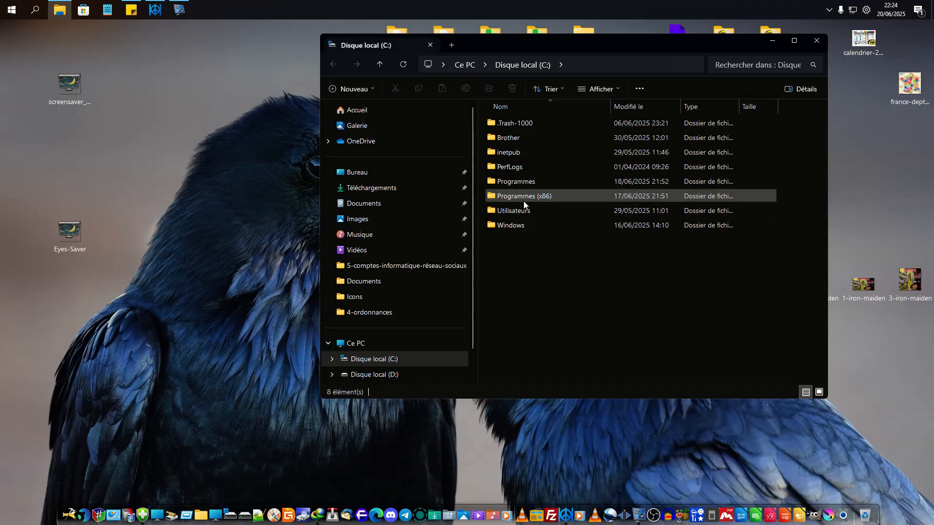
# - Open the Icons folder of RocketDock inside Programmes (x86) on the C: drive
pyautogui.doubleClick(524, 197)
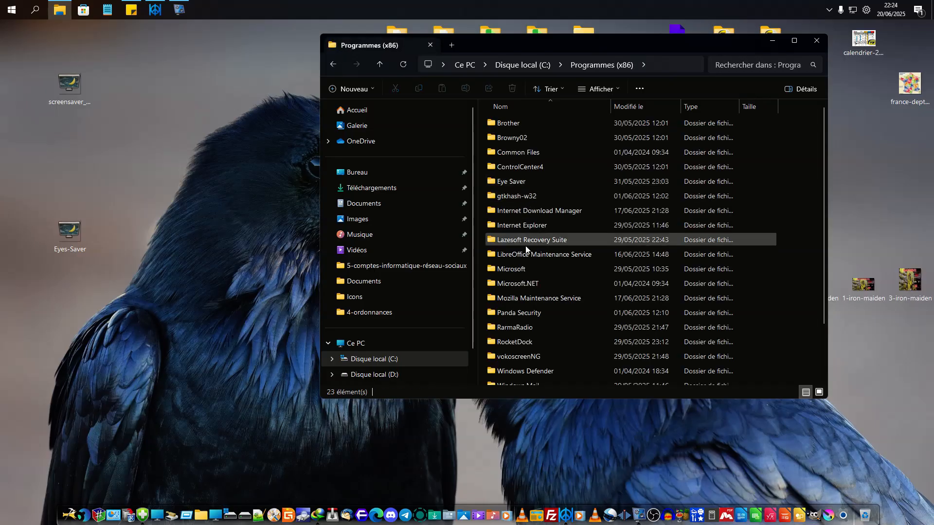
pyautogui.scroll(-1, 524, 271)
pyautogui.doubleClick(521, 305)
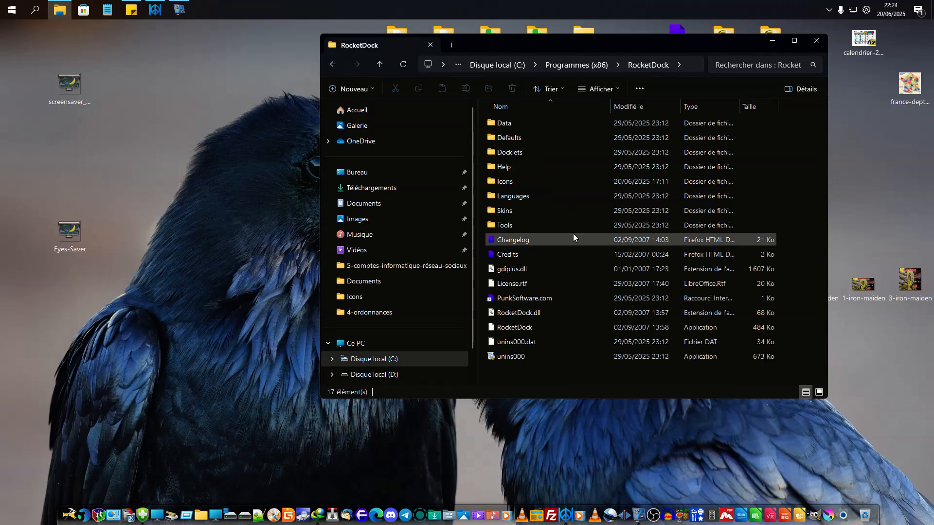
pyautogui.doubleClick(493, 186)
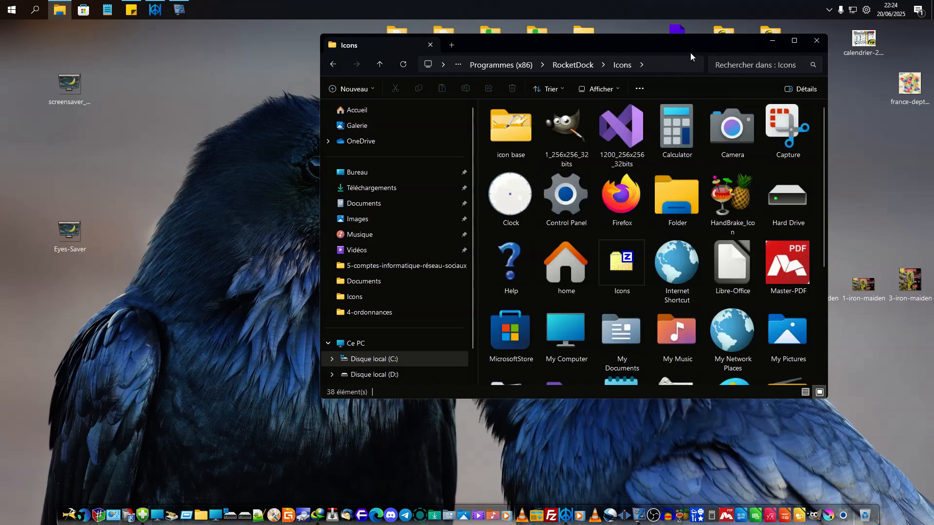
# - Move the Eyes-Saver icon file from the desktop into RocketDock's Icons folder with administrator permission, and close the folder
pyautogui.moveTo(690, 53); pyautogui.dragTo(642, 53)
pyautogui.scroll(-3, 688, 206)
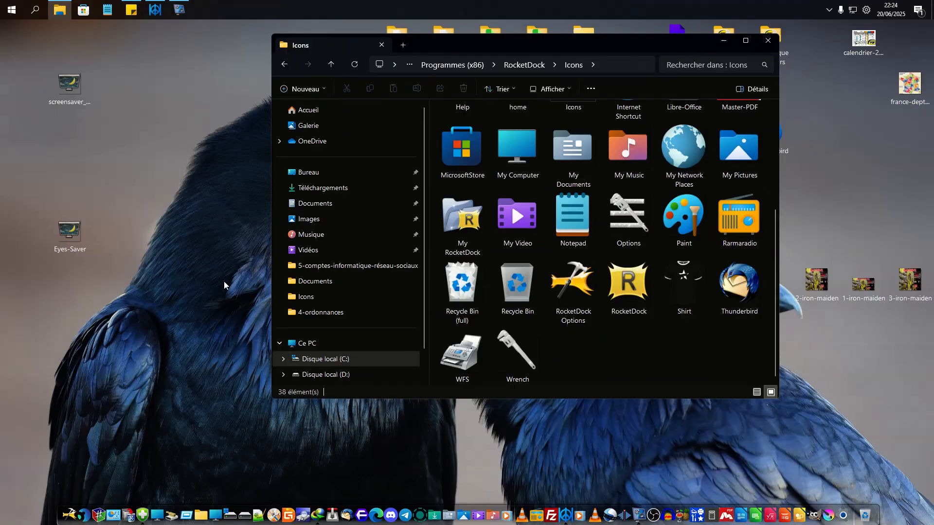
pyautogui.moveTo(65, 232); pyautogui.dragTo(510, 369)
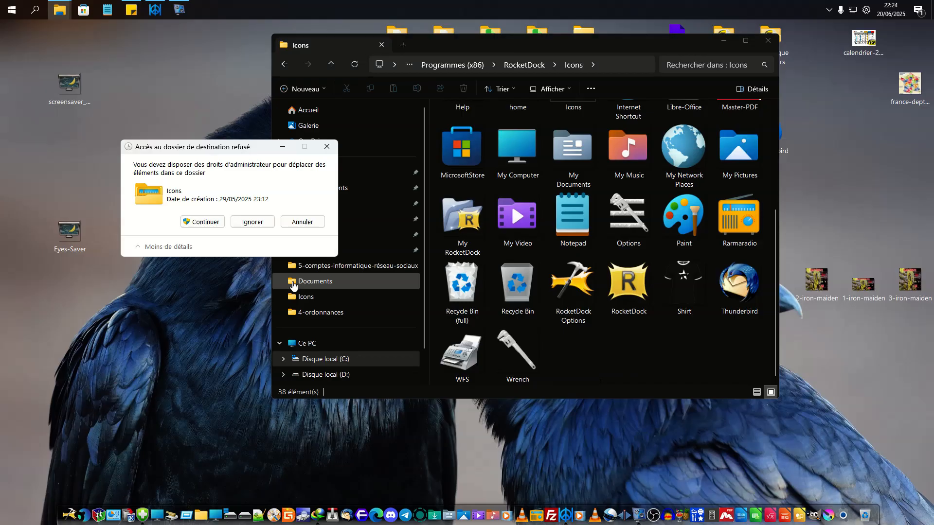
pyautogui.click(202, 222)
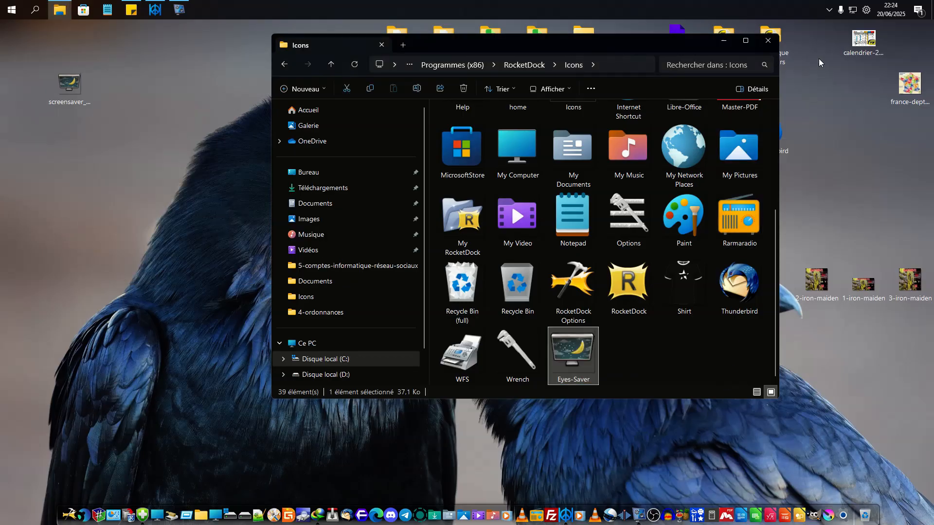
pyautogui.click(768, 42)
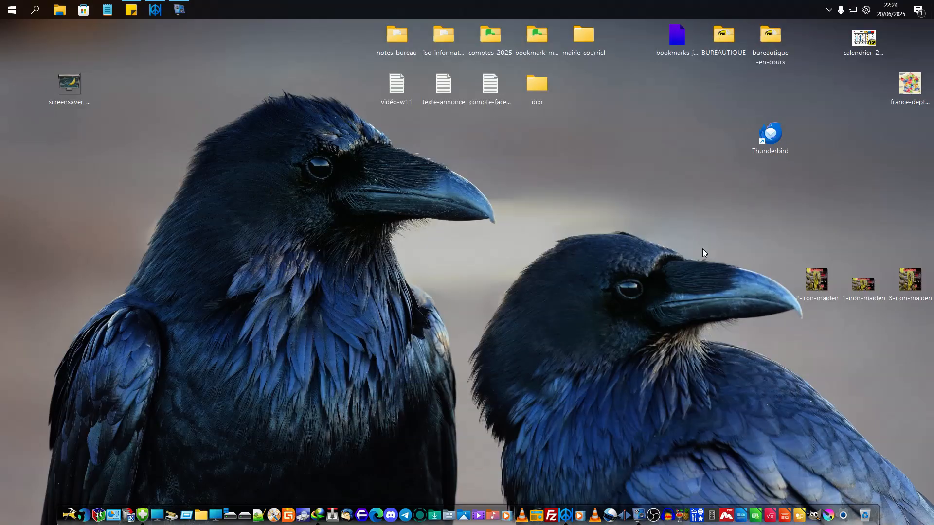
# - Open the properties of the Eye Saver dock icon and change its name to Eye-Saver
pyautogui.rightClick(142, 502)
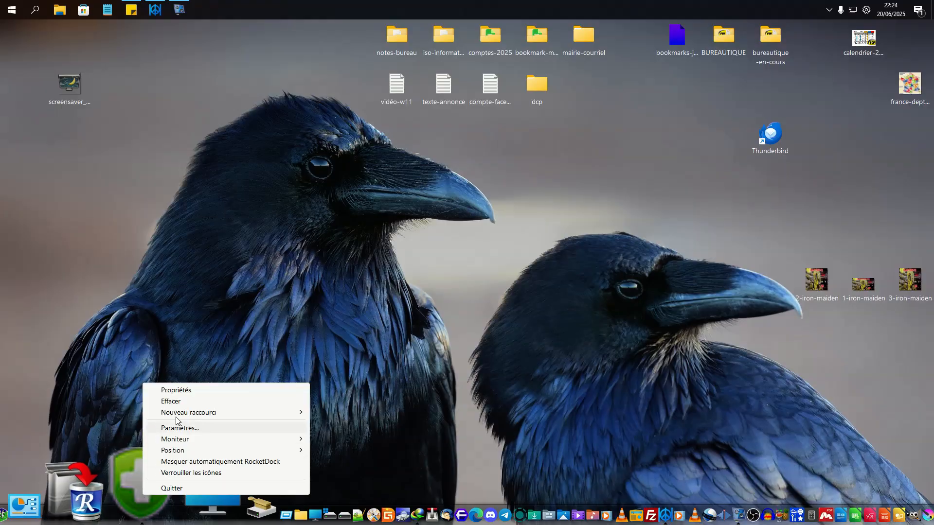
pyautogui.click(180, 392)
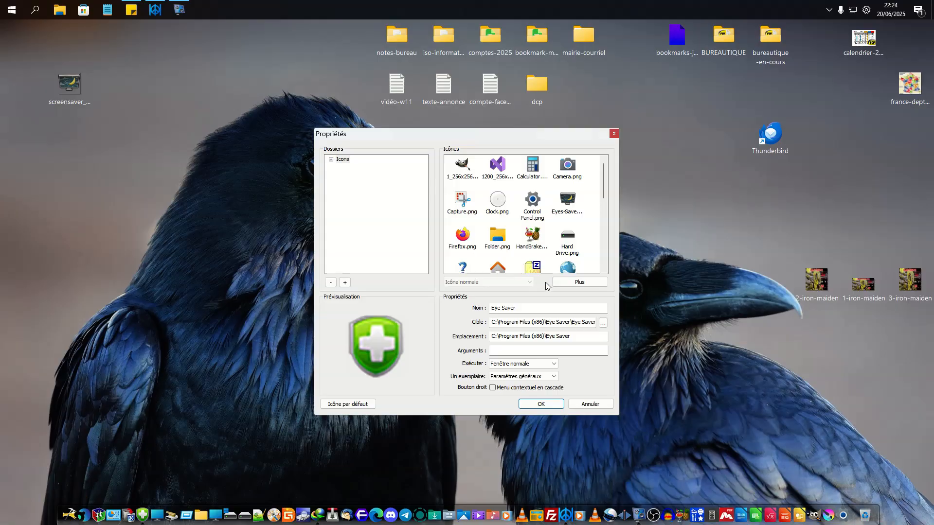
pyautogui.click(501, 309)
pyautogui.press('BackSpace')
pyautogui.write('-')
# - Choose Eyes-Saver.ico from the icon list as the image of the Eye-Saver shortcut and apply the properties
pyautogui.scroll(-6, 565, 205)
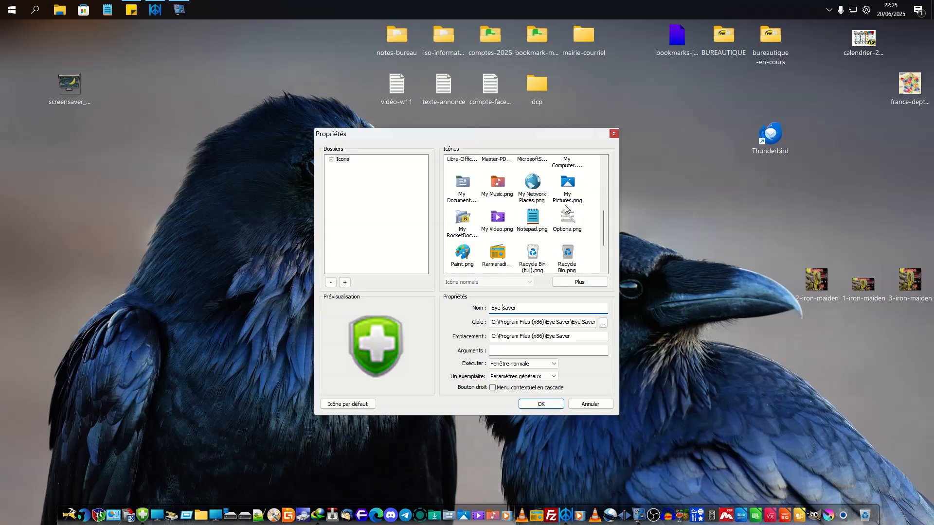
pyautogui.scroll(-1, 566, 207)
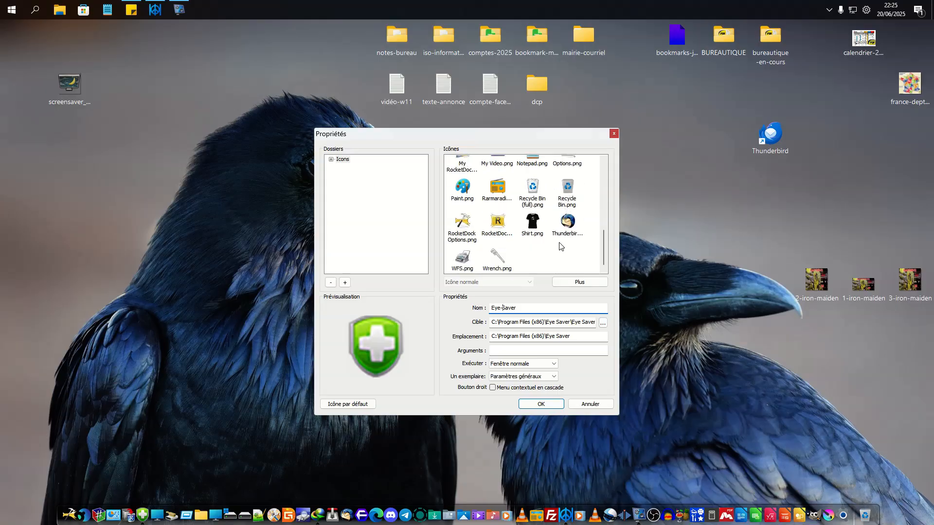
pyautogui.scroll(2, 560, 245)
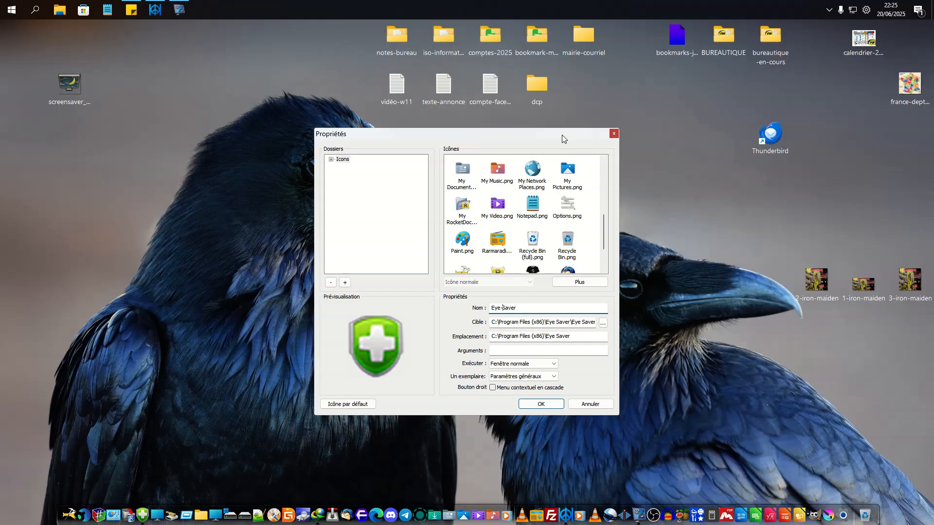
pyautogui.moveTo(562, 135); pyautogui.dragTo(559, 178)
pyautogui.scroll(5, 560, 254)
pyautogui.scroll(1, 560, 254)
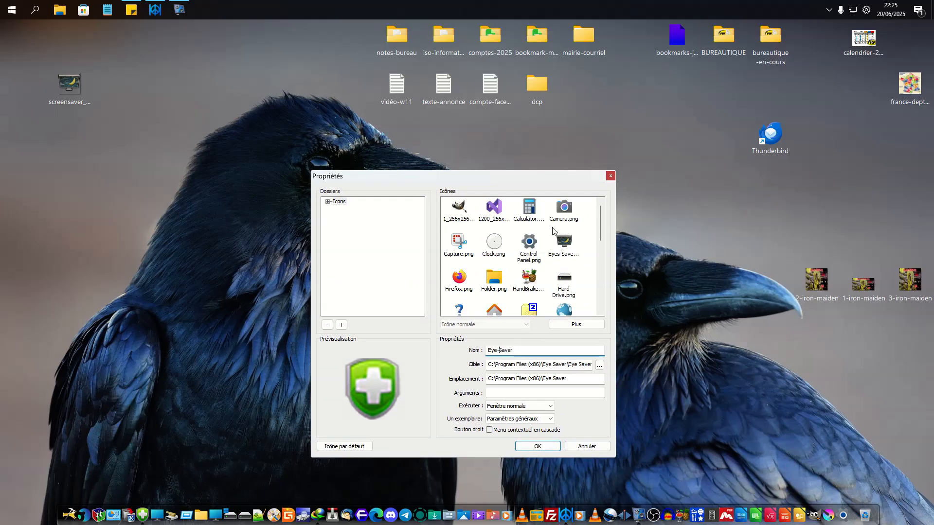
pyautogui.scroll(-2, 573, 260)
pyautogui.scroll(-2, 579, 261)
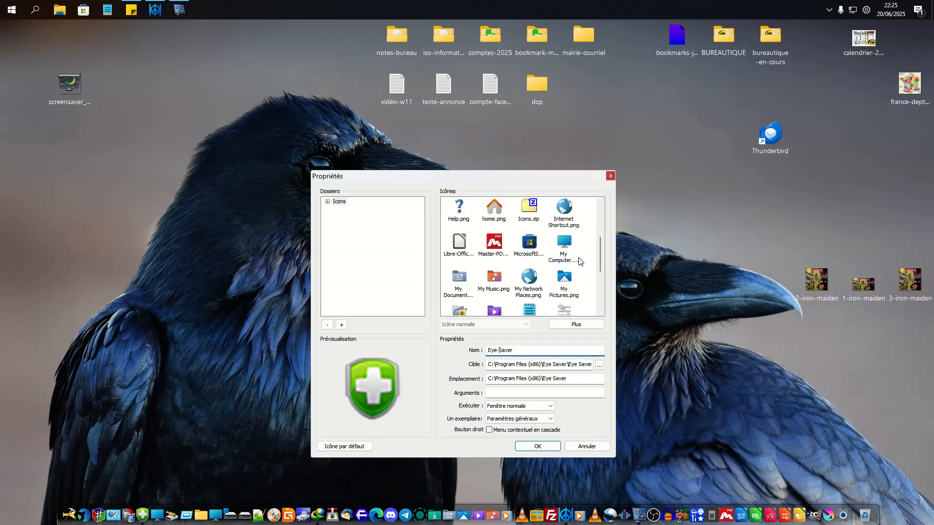
pyautogui.scroll(-2, 578, 261)
pyautogui.scroll(-2, 578, 261)
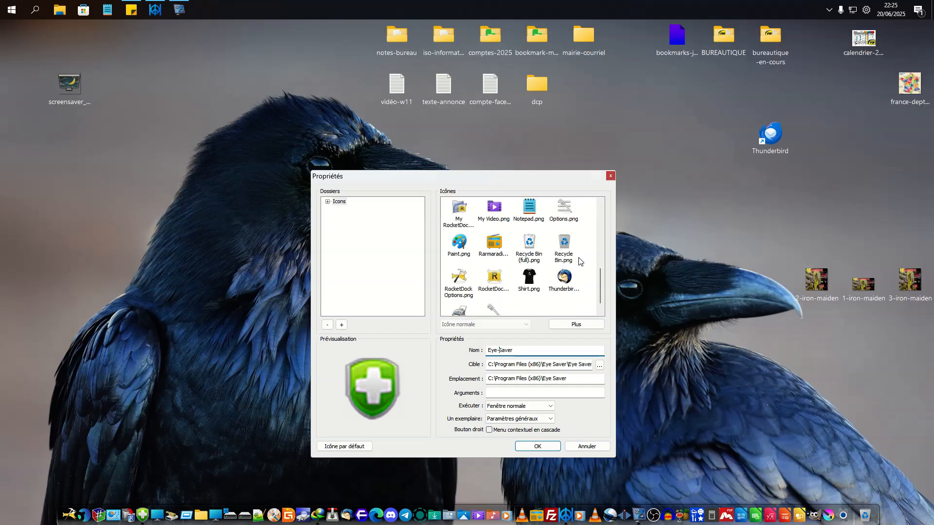
pyautogui.scroll(-1, 575, 262)
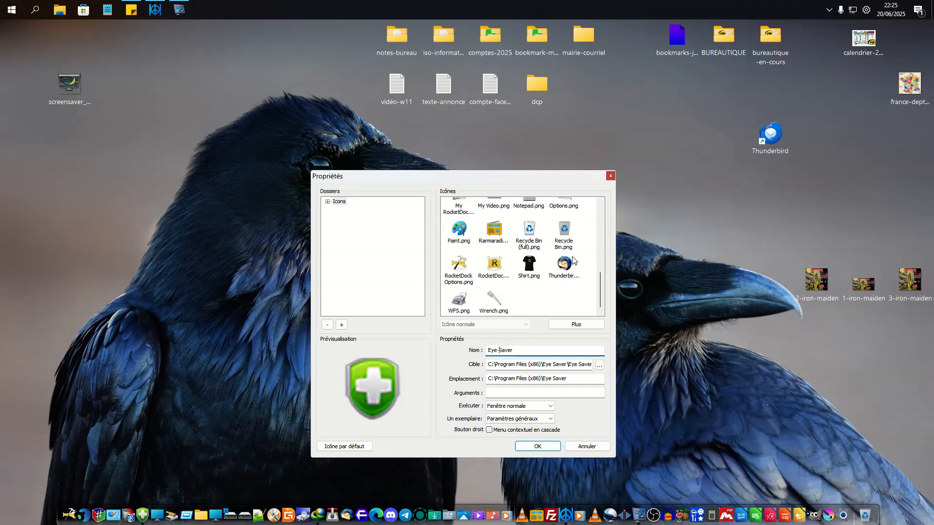
pyautogui.scroll(2, 565, 281)
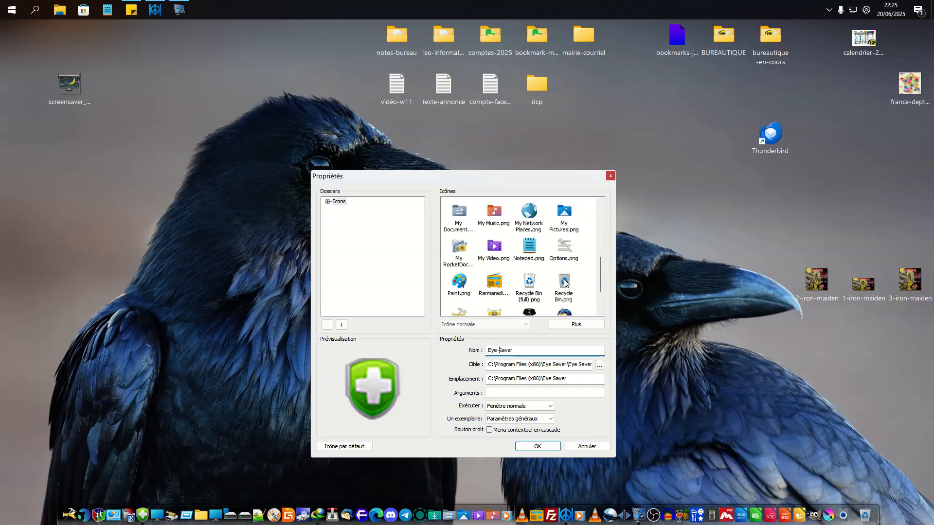
pyautogui.scroll(2, 565, 281)
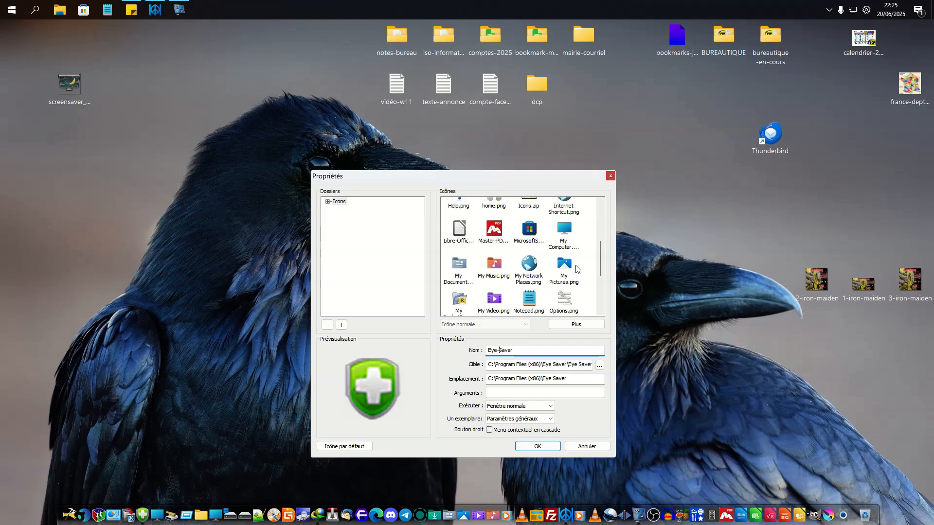
pyautogui.scroll(2, 577, 269)
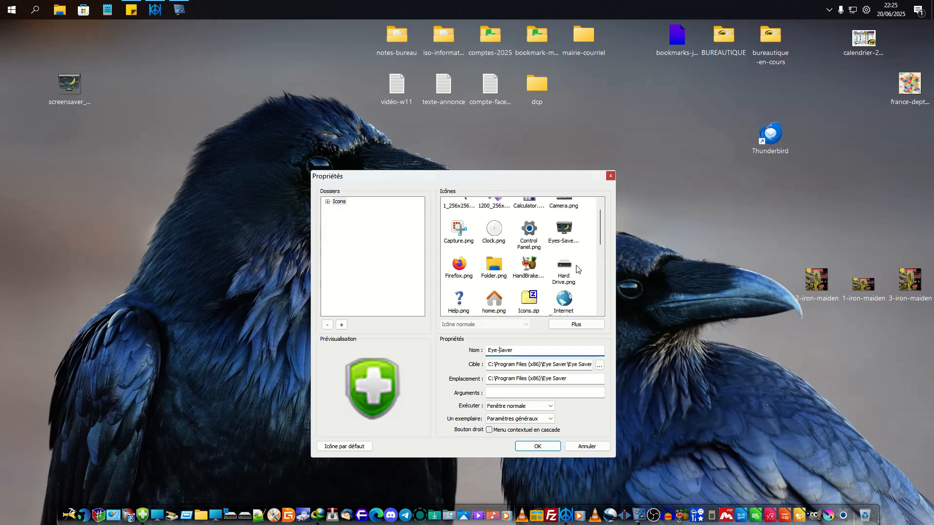
pyautogui.scroll(1, 577, 269)
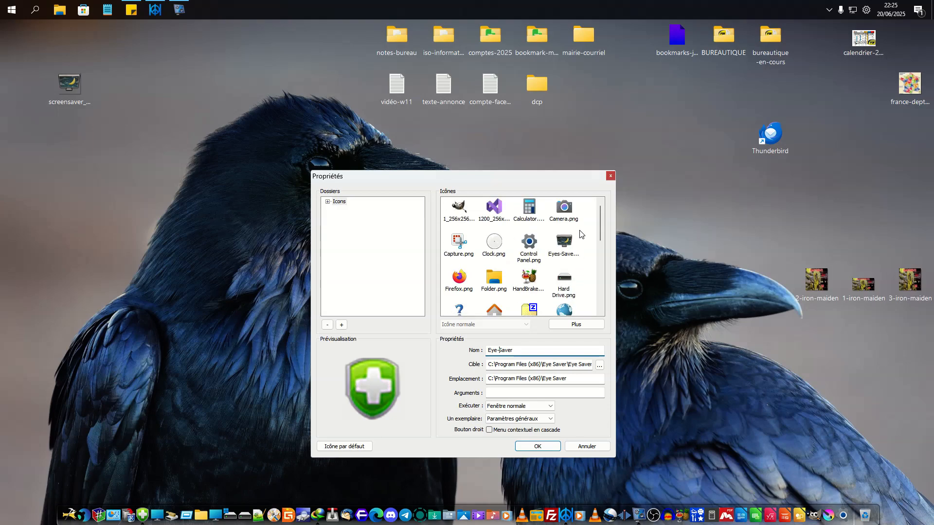
pyautogui.click(565, 244)
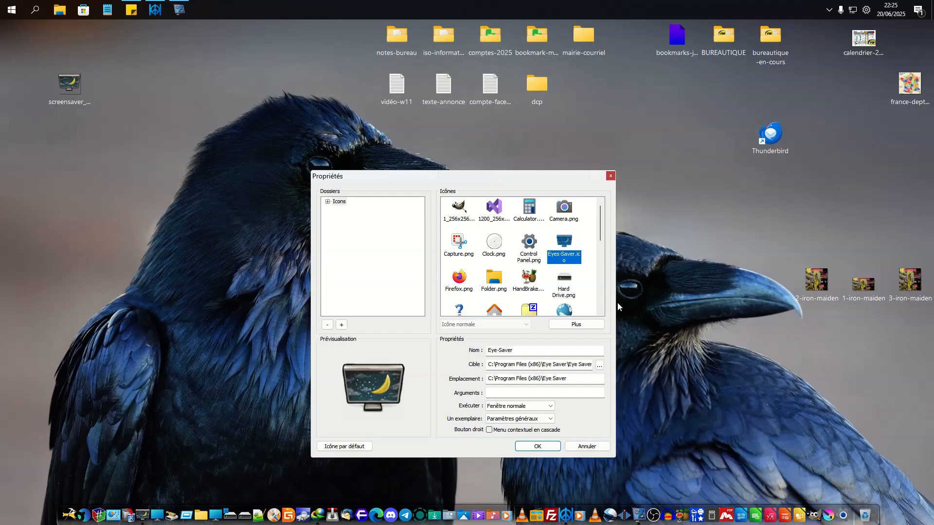
pyautogui.click(550, 445)
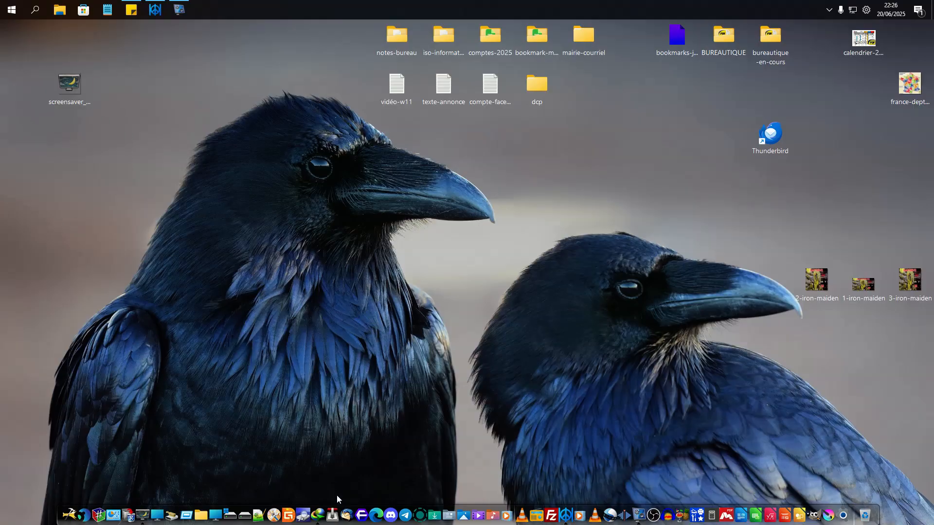
# - Open the browser on icon-icons.com, look over the most recent free icon sets, and minimize the window
pyautogui.click(358, 503)
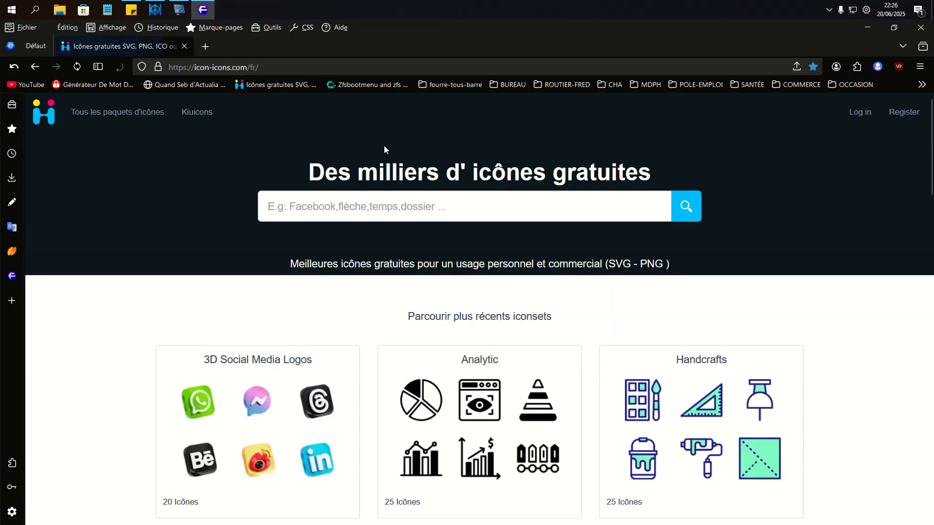
pyautogui.scroll(-3, 791, 289)
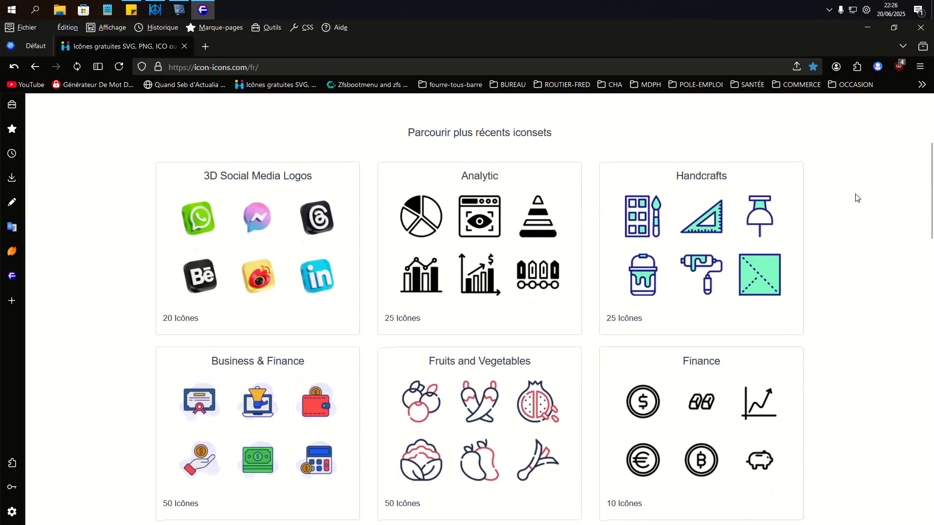
pyautogui.click(867, 29)
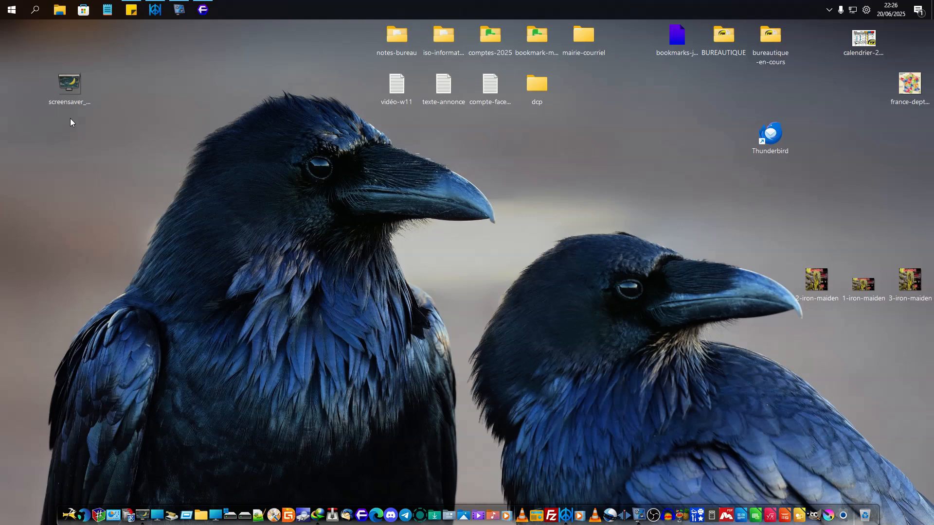
# - Delete the screensaver_monitor_19669 image from the desktop
pyautogui.click(57, 80)
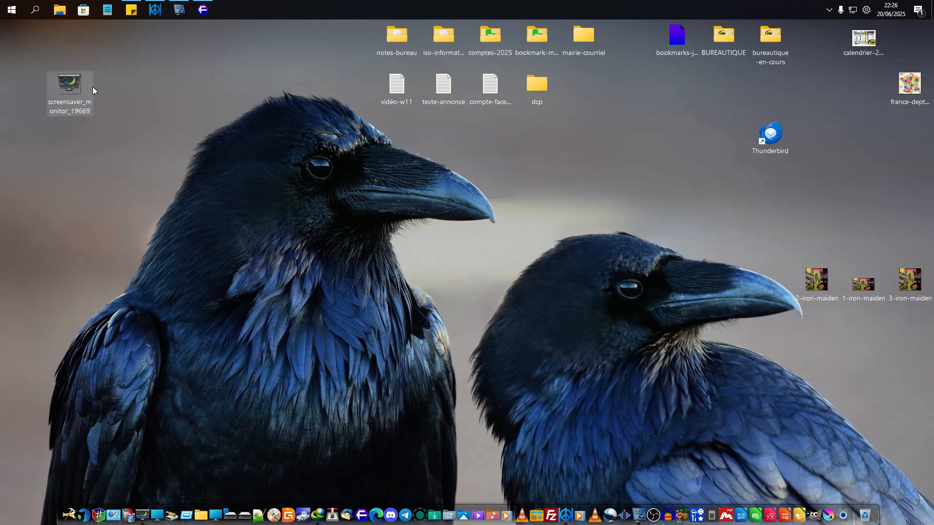
pyautogui.rightClick(92, 86)
pyautogui.click(118, 301)
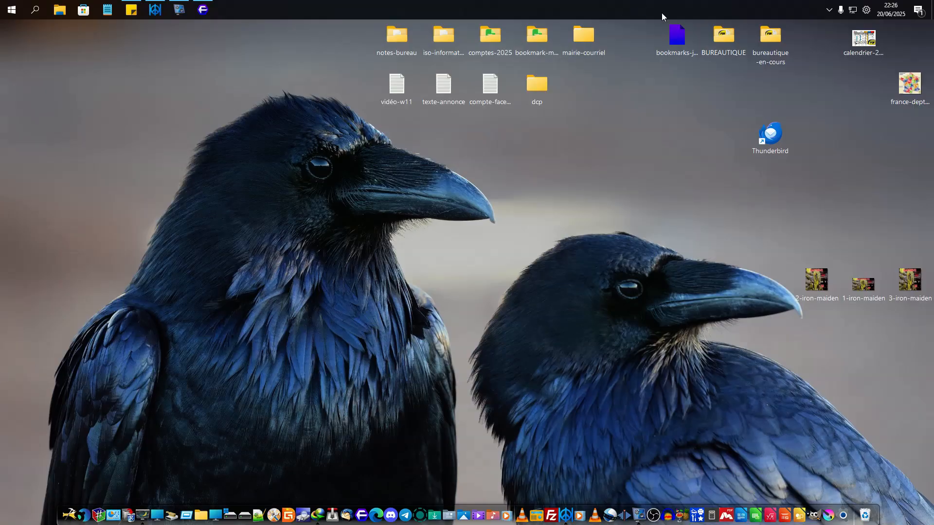
# - Show the hidden icons of the system tray
pyautogui.click(829, 11)
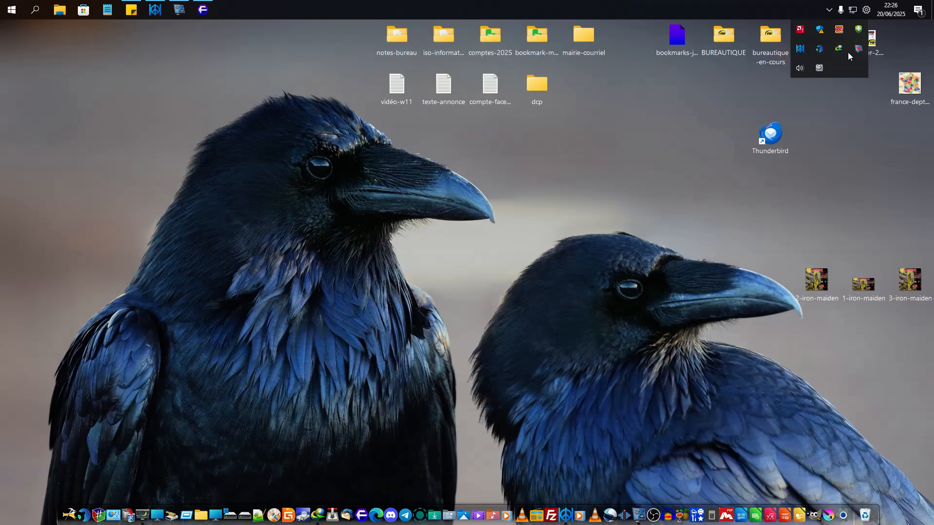